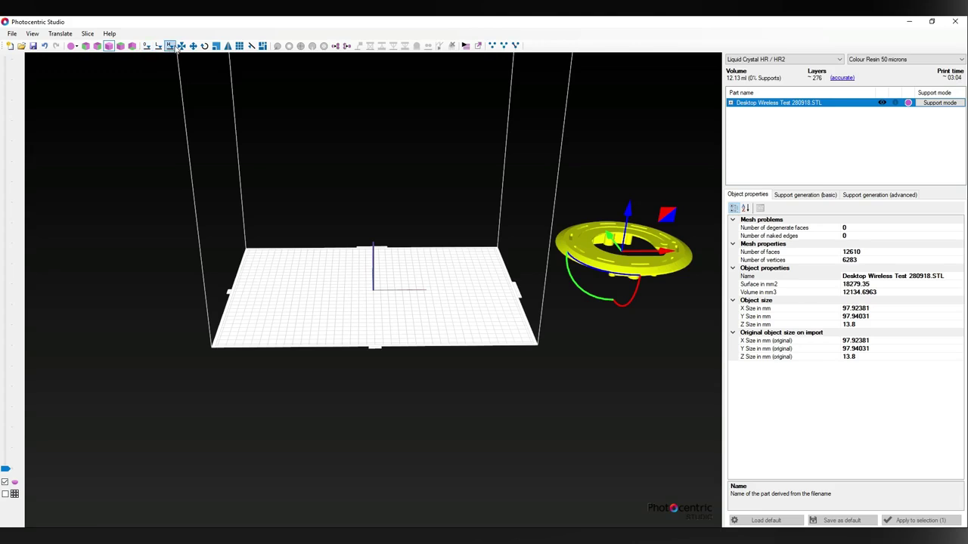
Centre the imported ring on the build platform and switch its display to filled wireframe.
left_click(182, 46)
right_click_drag(445, 251, 442, 282)
scroll(442, 282, "up", 3)
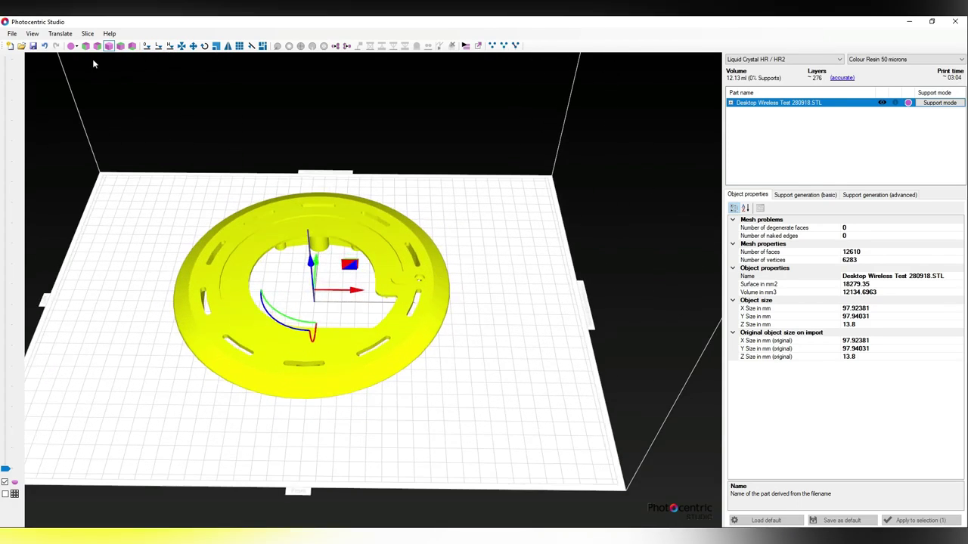
left_click(89, 80)
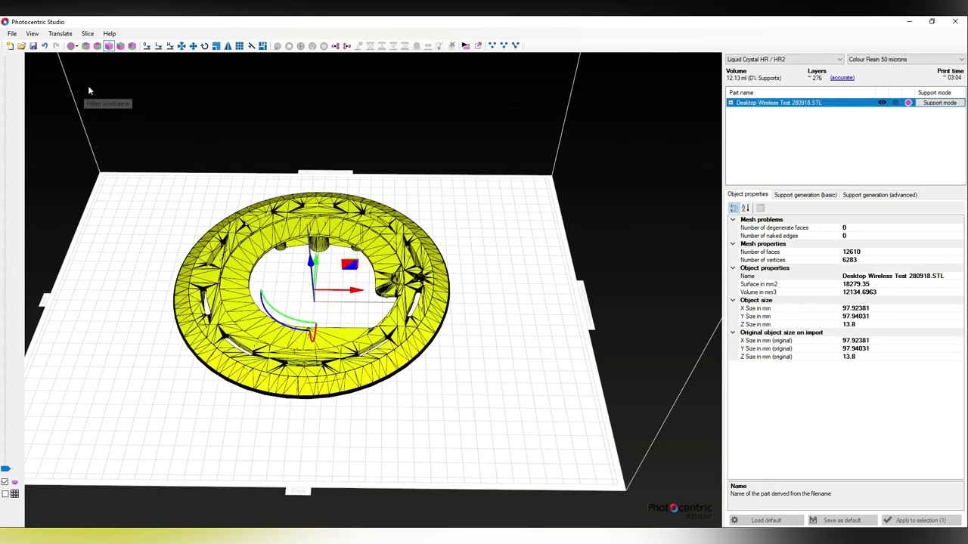
Tilt the ring diagonally about its Y axis and recentre it on the build platform.
mouse_move(403, 343)
right_mouse_down()
mouse_move(378, 216)
mouse_move(356, 282)
mouse_move(348, 218)
mouse_move(304, 254)
mouse_move(297, 280)
mouse_move(418, 276)
mouse_move(281, 306)
mouse_move(371, 244)
mouse_move(380, 216)
mouse_move(317, 287)
mouse_move(237, 352)
mouse_move(221, 370)
mouse_move(224, 393)
mouse_move(250, 349)
mouse_move(343, 348)
right_mouse_up()
left_click_drag(352, 327, 370, 345)
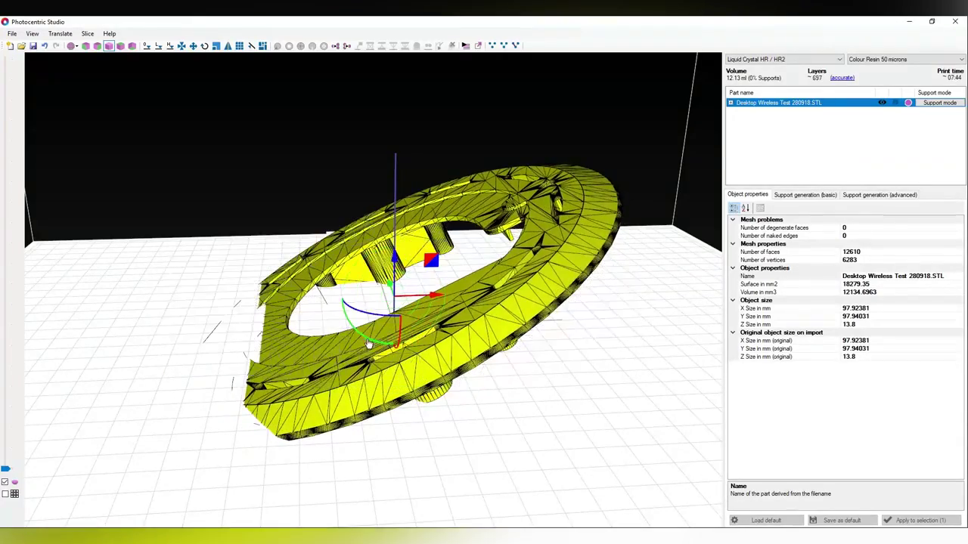
right_click_drag(254, 94, 262, 131)
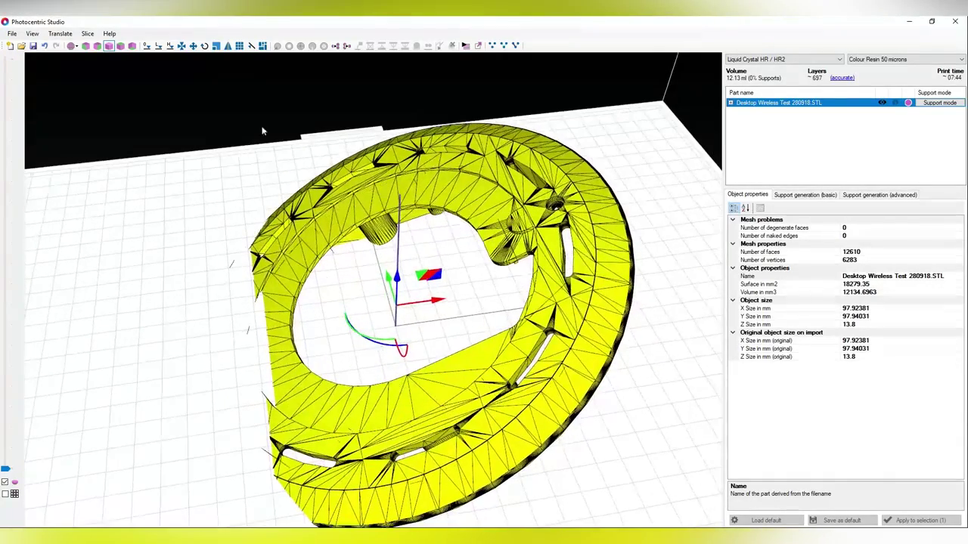
left_click(181, 46)
right_click_drag(417, 313, 389, 322)
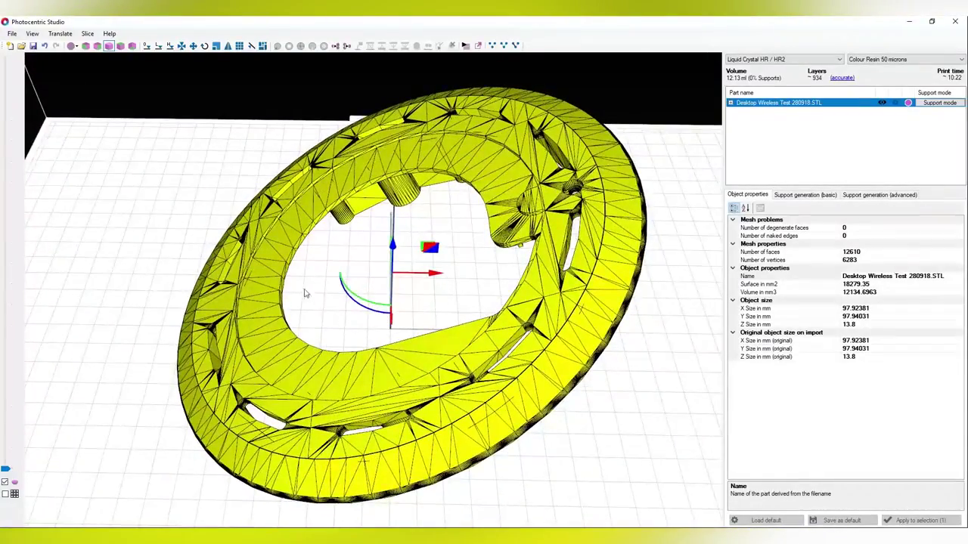
Tilt the ring more steeply and reposition it so its lower rim rests on the build platform.
right_click_drag(332, 308, 313, 227)
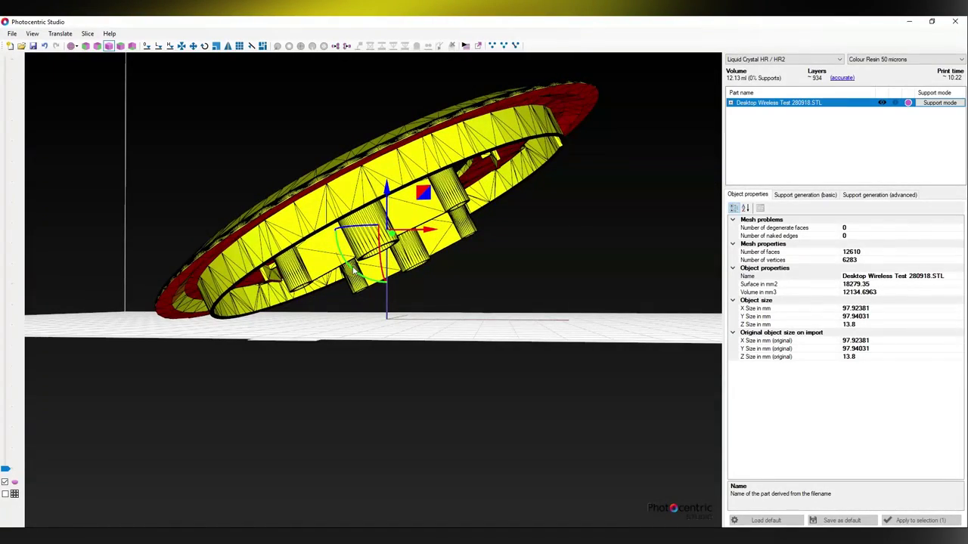
left_click_drag(352, 273, 362, 289)
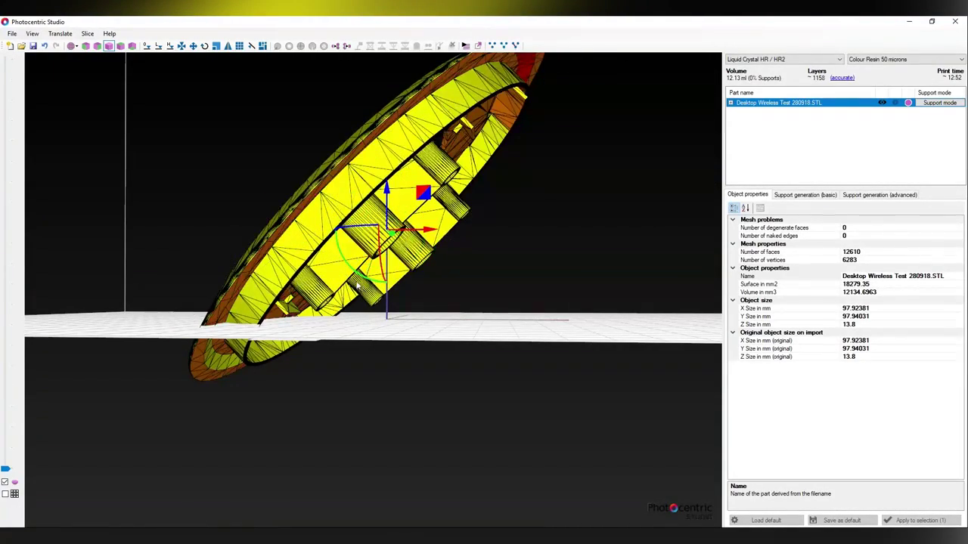
right_click_drag(356, 285, 234, 88)
left_click(183, 48)
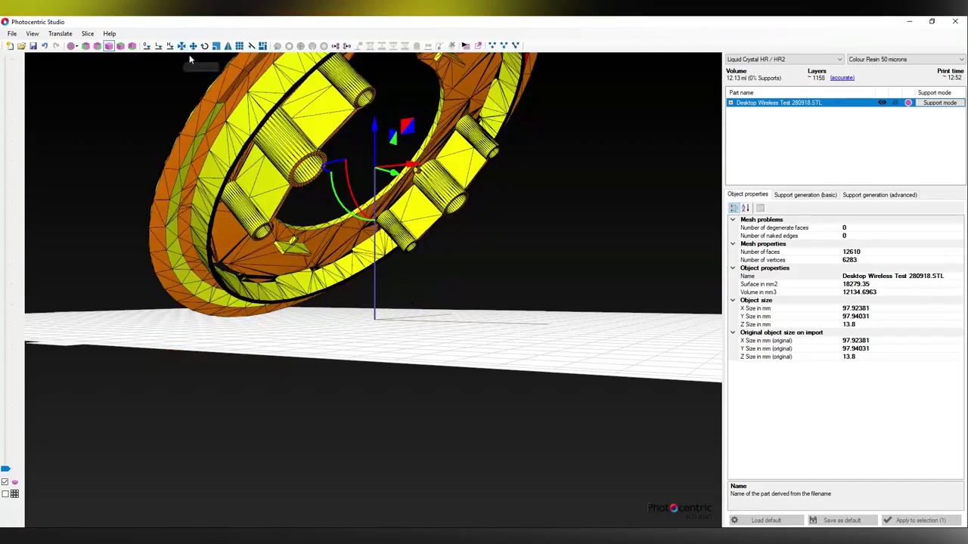
right_click_drag(347, 182, 484, 240)
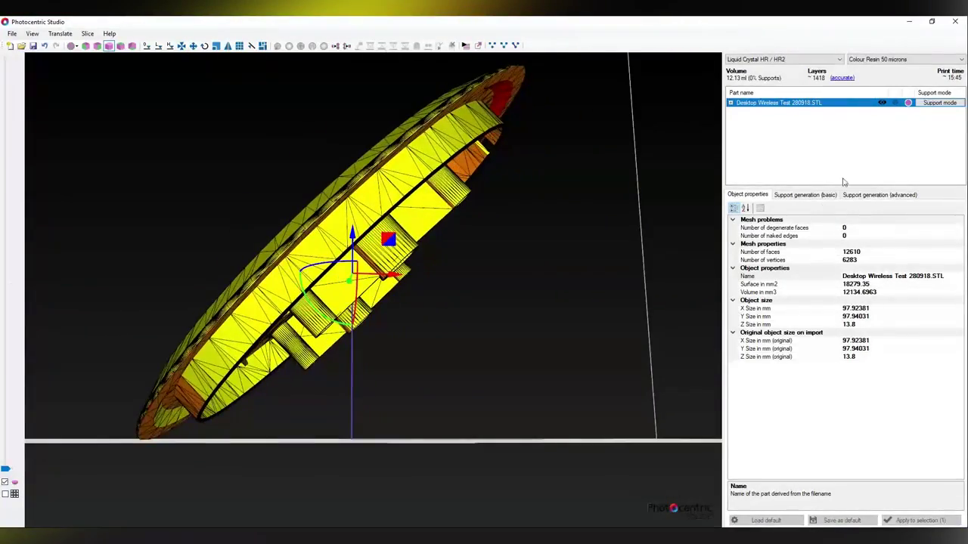
Enter support mode and generate supports with 37% point density, 1.5 mm pole diameter and a pole widening factor of 1.4.
left_click(939, 103)
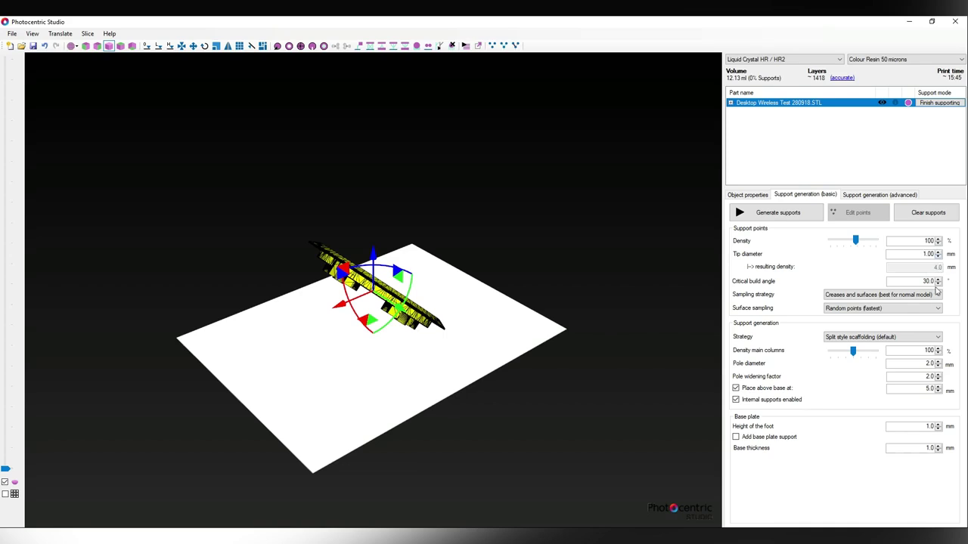
left_click(937, 367)
left_click_drag(855, 240, 839, 240)
left_click(778, 212)
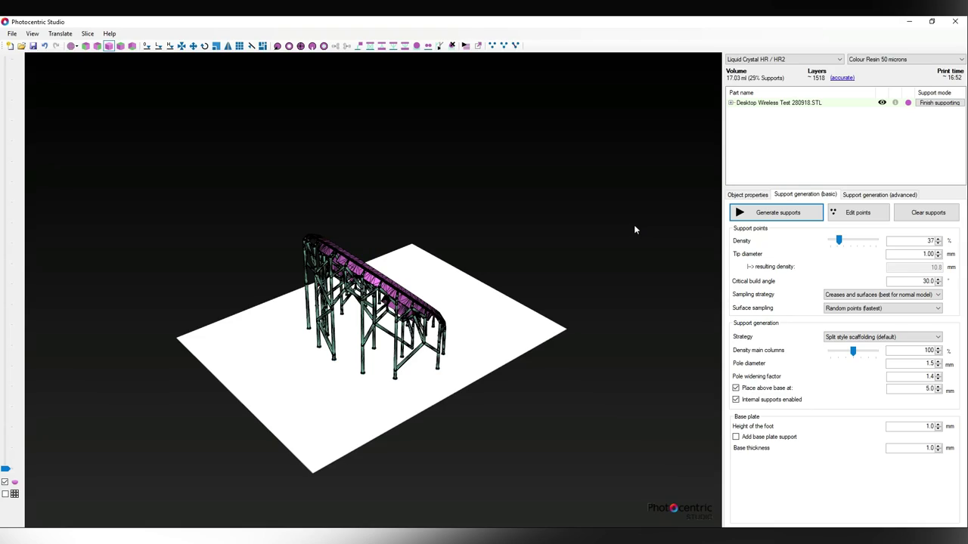
Set the support point density to 57% and regenerate the supports.
right_click_drag(635, 230, 495, 189)
scroll(369, 258, "up", 5)
left_click(857, 242)
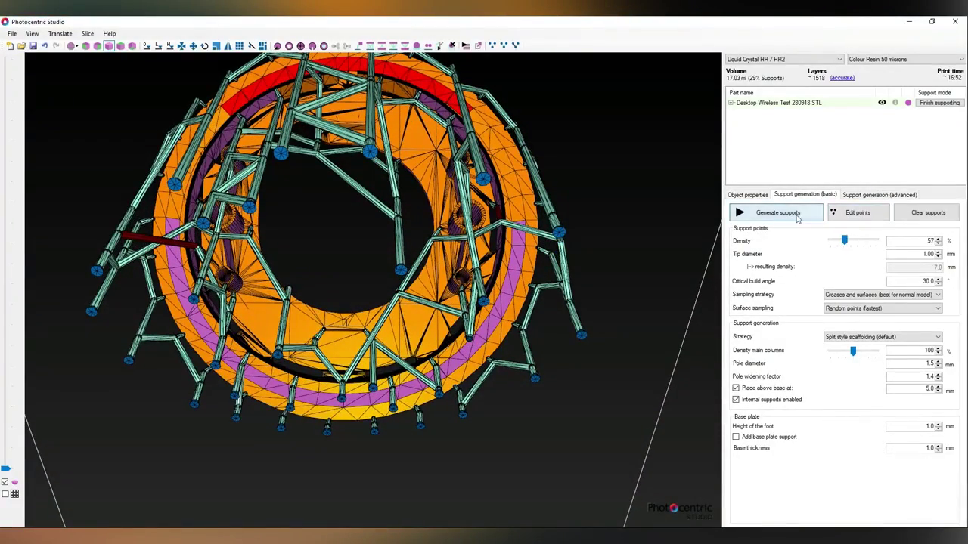
left_click(779, 212)
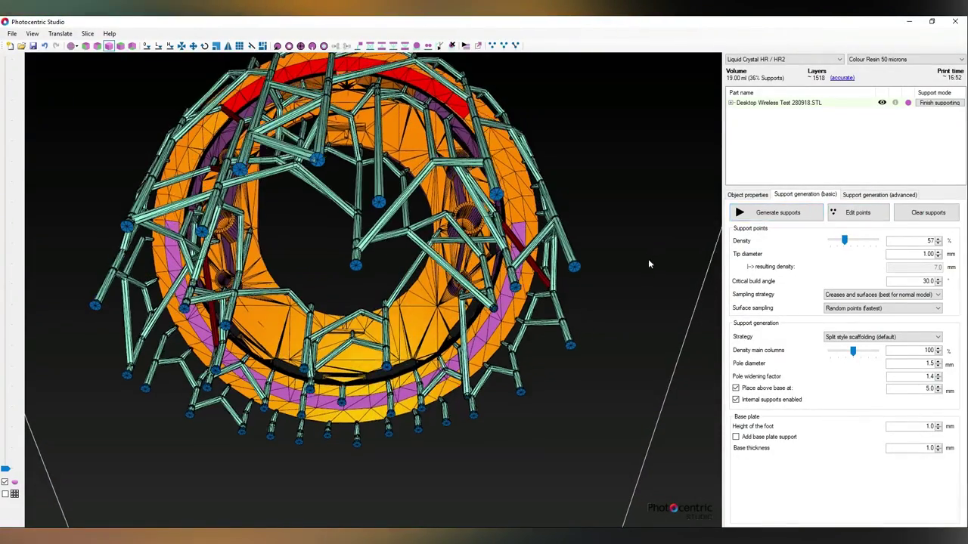
Set the support point density to 87%, regenerate the supports and check the ring's underside.
left_click(857, 240)
left_click(778, 212)
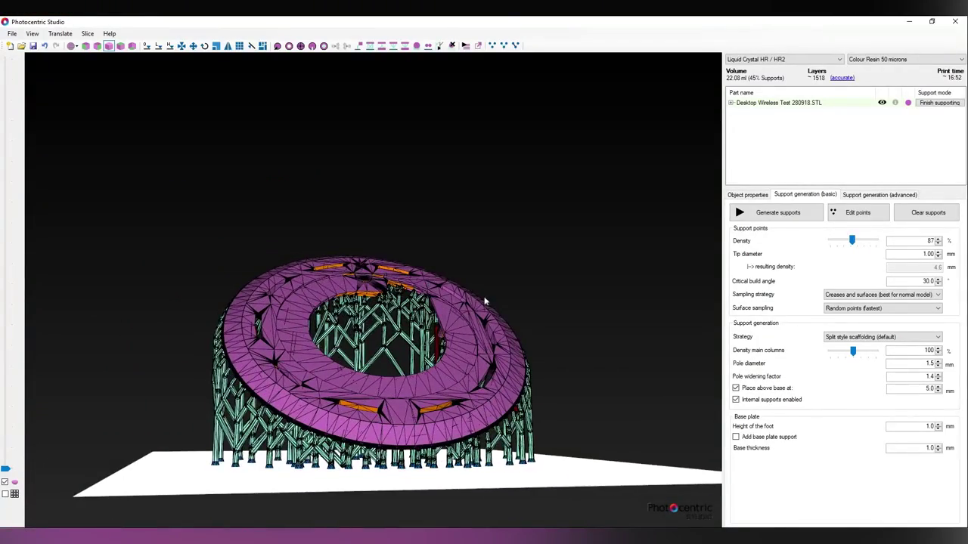
right_click_drag(478, 324, 221, 248)
right_click_drag(394, 251, 379, 296)
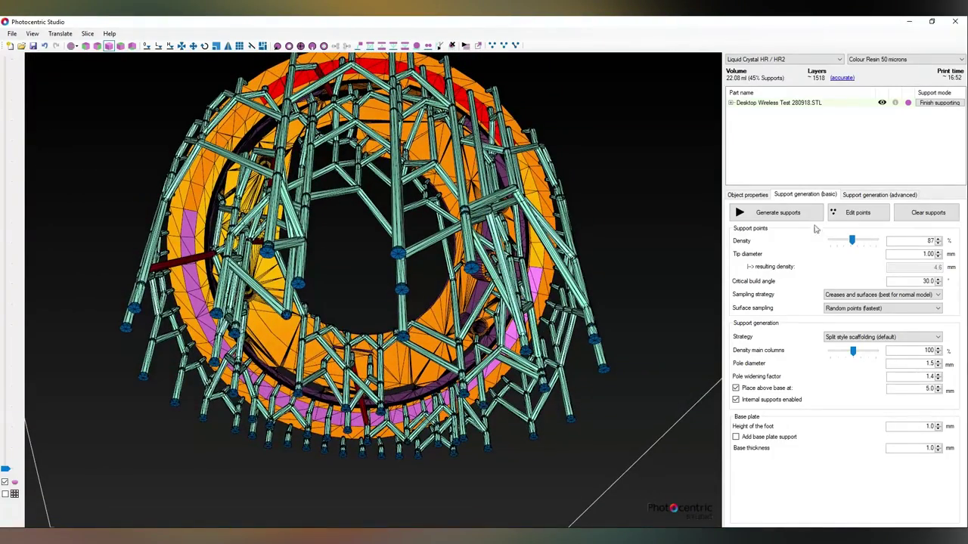
Set the support point density to 97% and regenerate the supports.
left_click(872, 242)
left_click(787, 213)
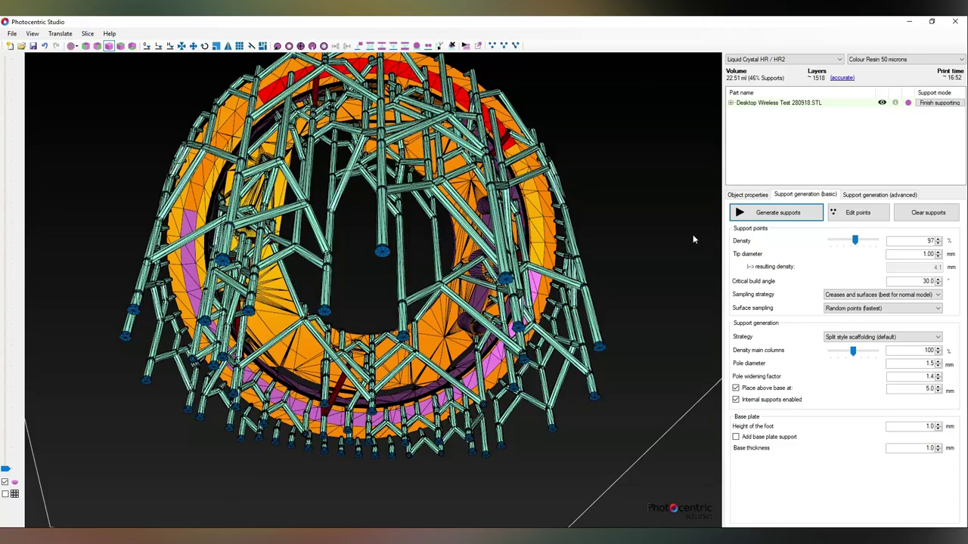
mouse_move(621, 210)
right_mouse_down()
mouse_move(611, 220)
mouse_move(616, 203)
right_mouse_up()
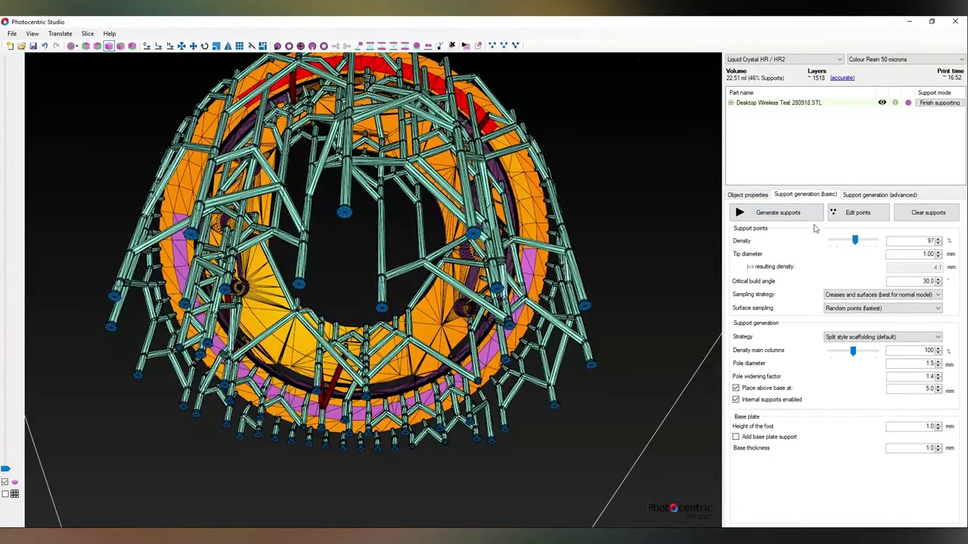
Set the support point density to 102% and regenerate the supports.
left_click(868, 243)
left_click(787, 214)
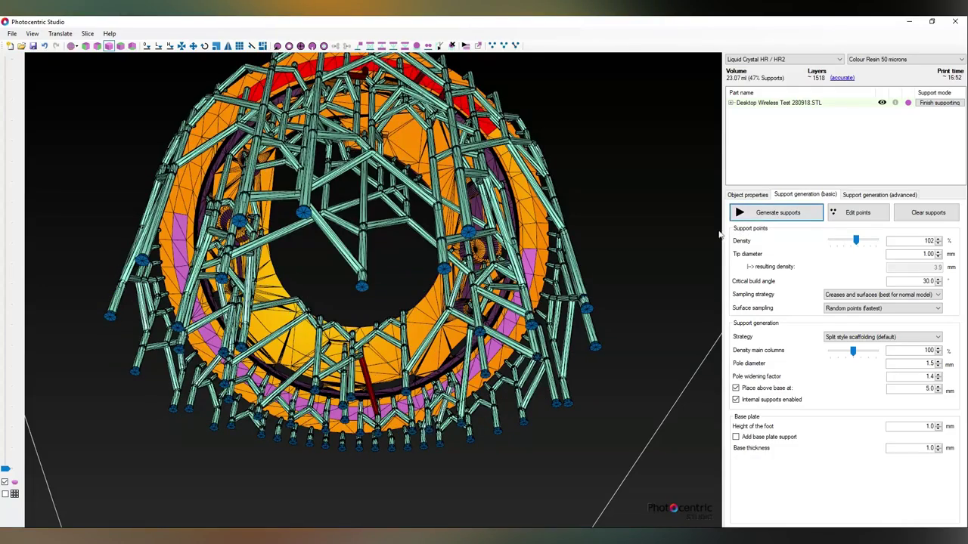
left_click_drag(708, 242, 637, 288)
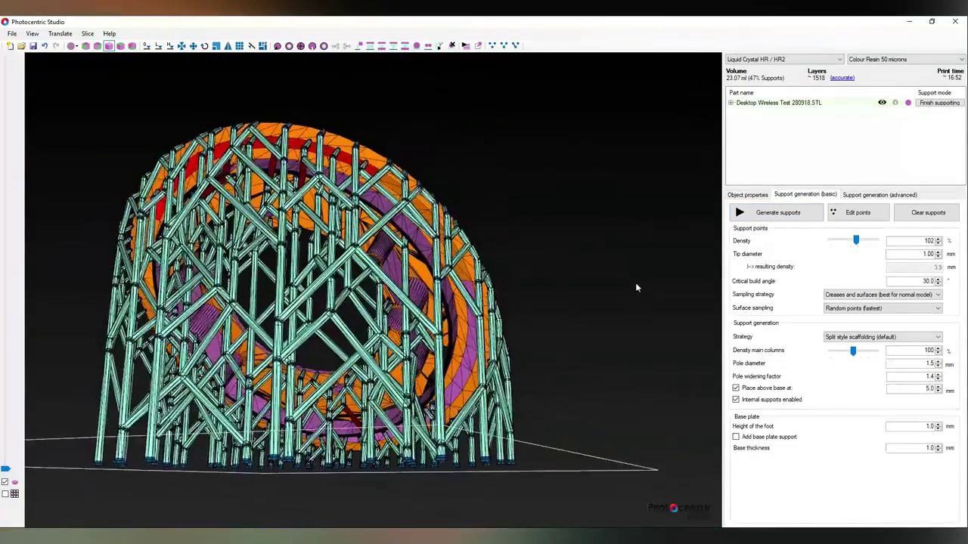
Start editing the support points and place a point at the end of the small lower tab beside the central opening.
left_click(857, 213)
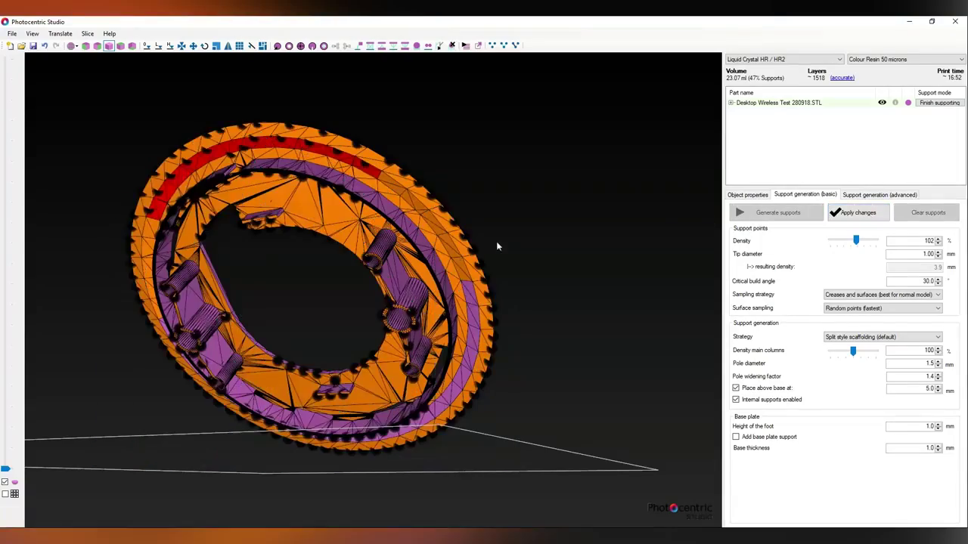
left_click_drag(499, 246, 521, 201)
scroll(362, 287, "up", 5)
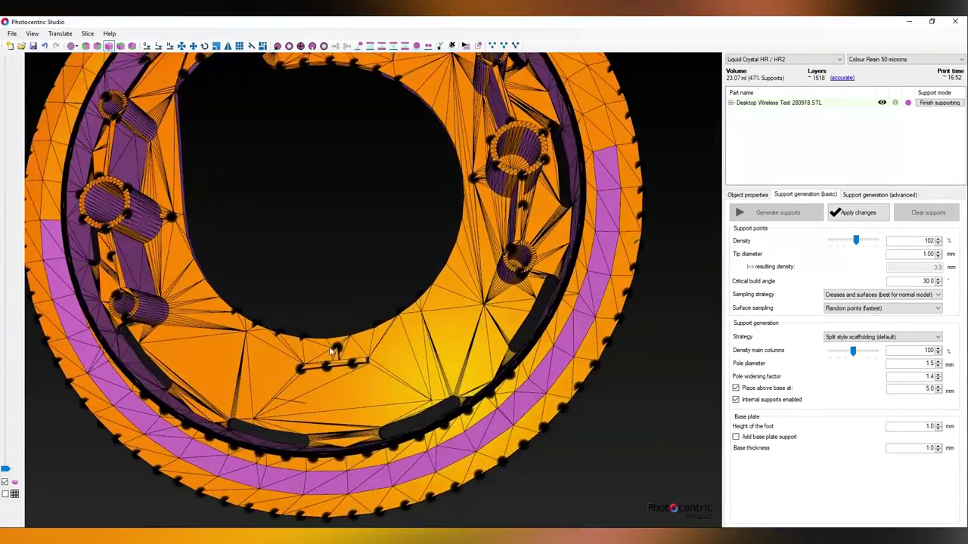
left_click_drag(344, 390, 451, 252)
left_click_drag(414, 339, 417, 350)
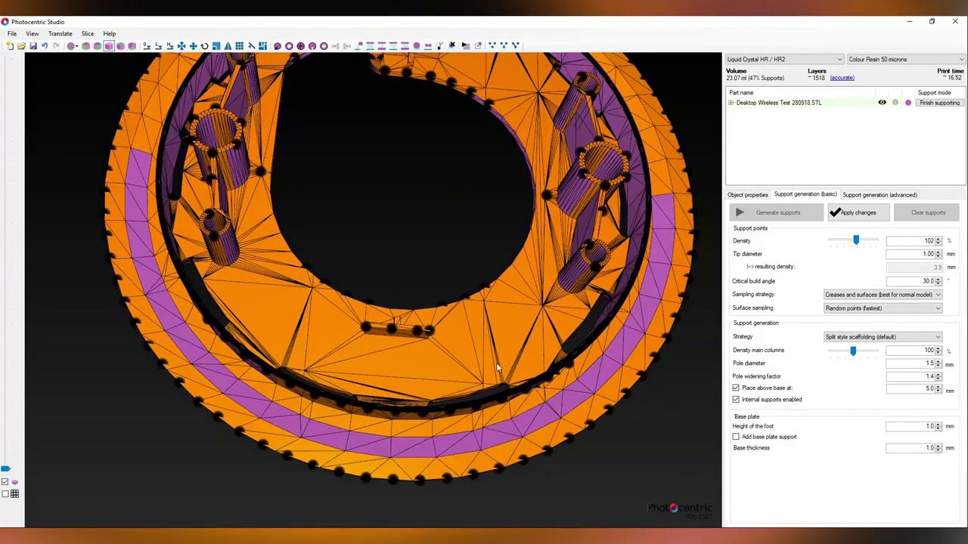
left_click_drag(497, 368, 492, 395)
Add support points to the ribs and cylindrical bosses on both sides of the central opening.
left_click_drag(336, 328, 338, 289)
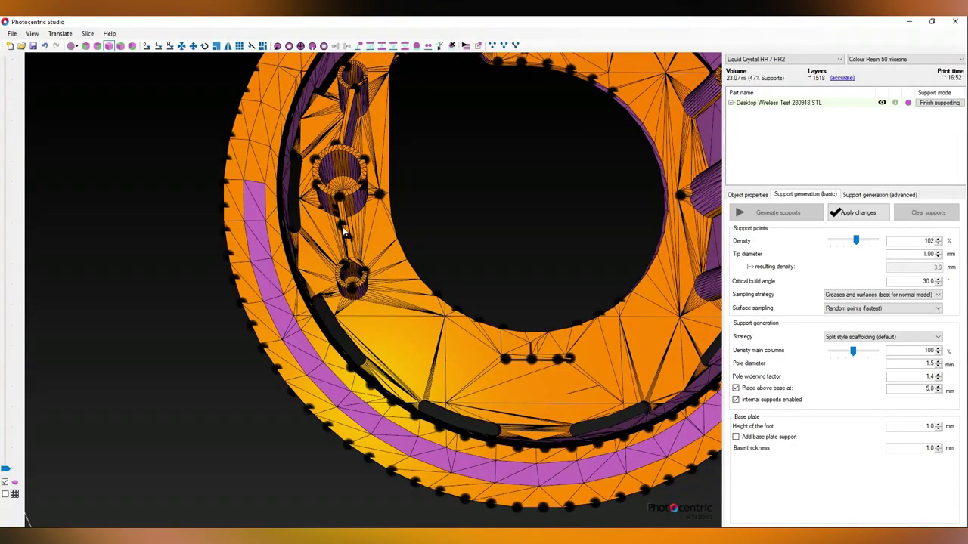
left_click_drag(353, 211, 384, 191)
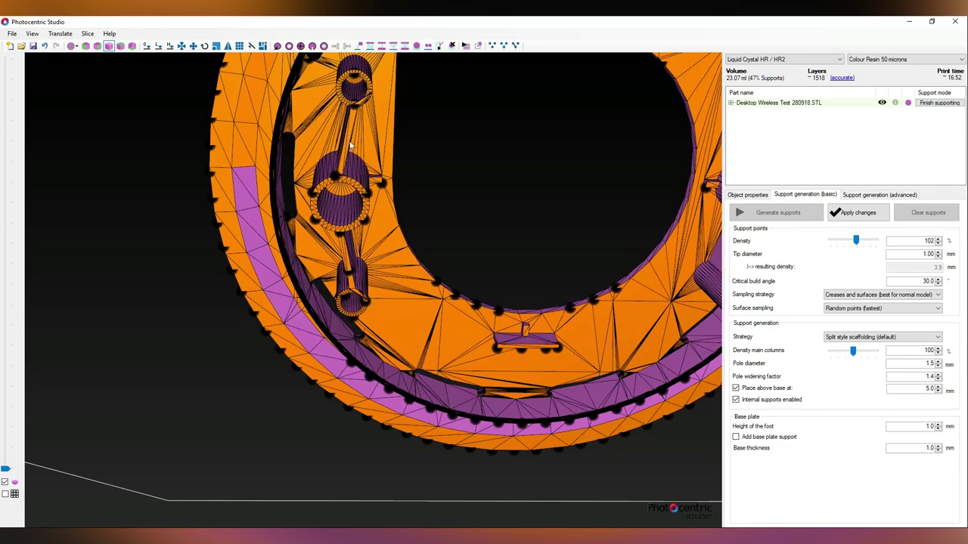
left_click_drag(349, 141, 286, 277)
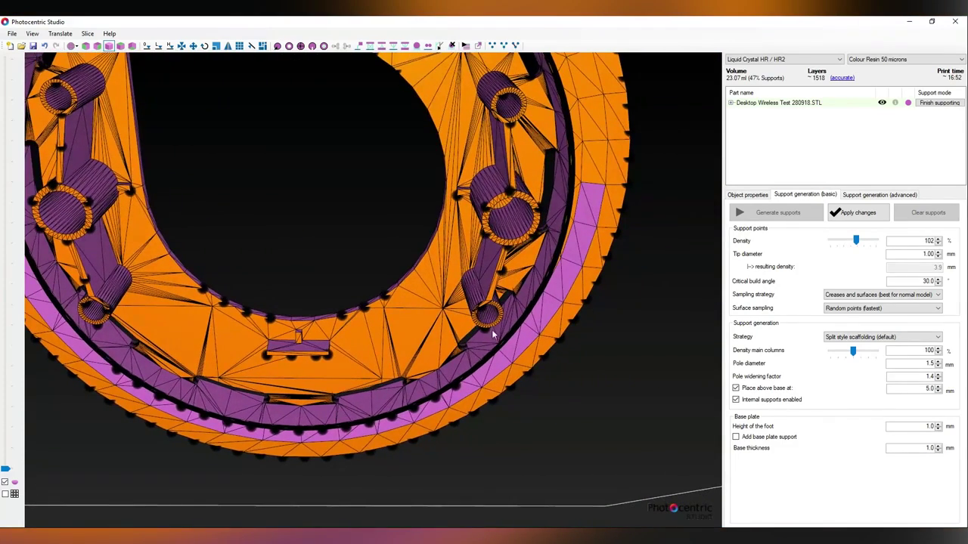
left_click_drag(493, 335, 498, 318)
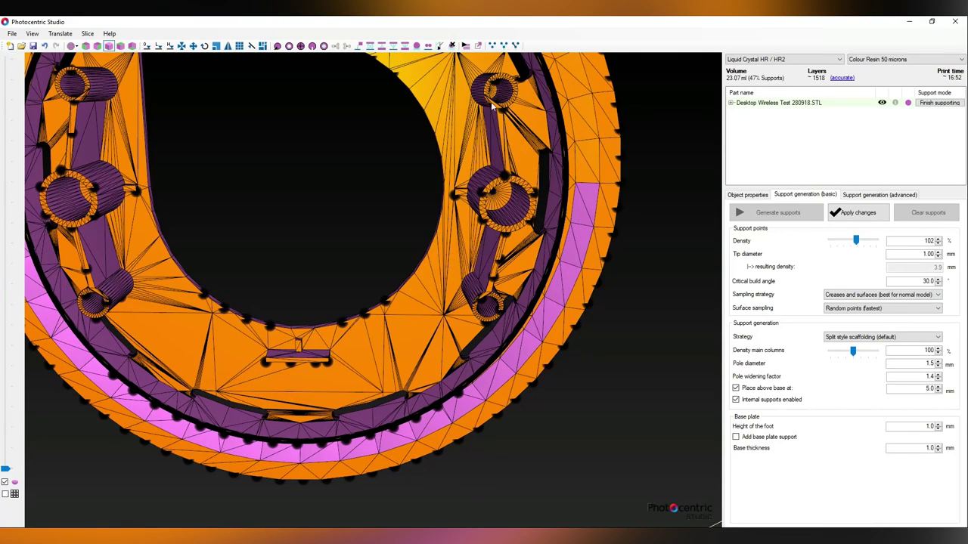
Add support points along the small upper tab and around the edge of the central opening.
left_click_drag(488, 104, 346, 145)
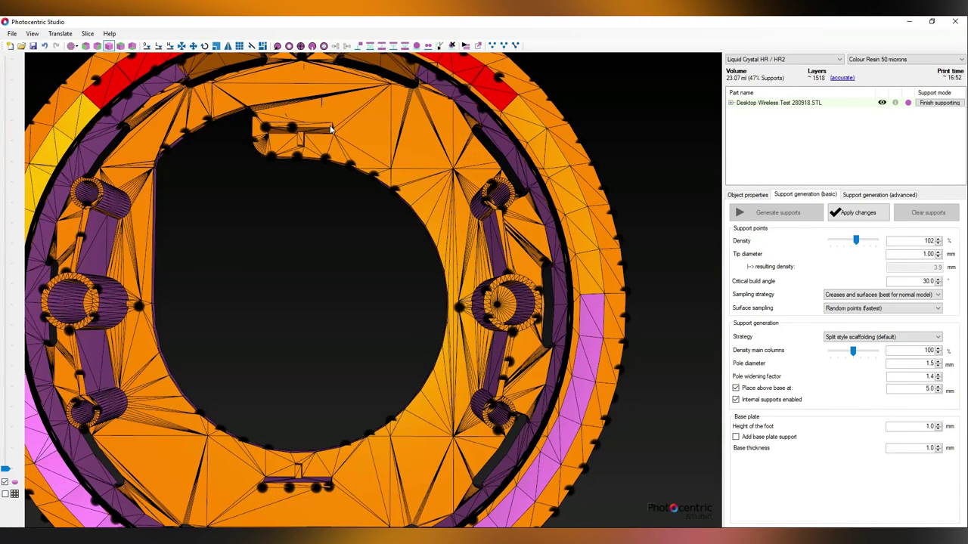
left_click_drag(306, 137, 339, 121)
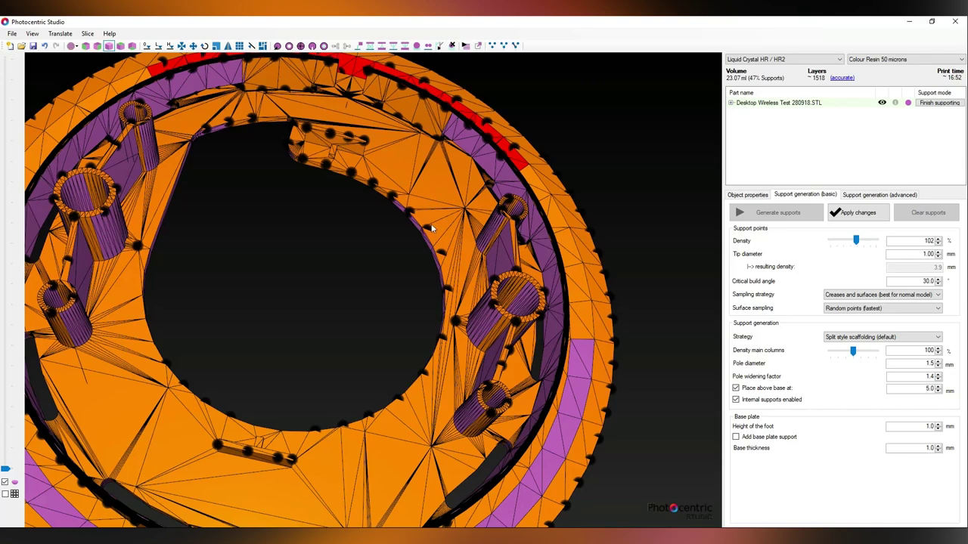
right_click_drag(428, 179, 431, 233)
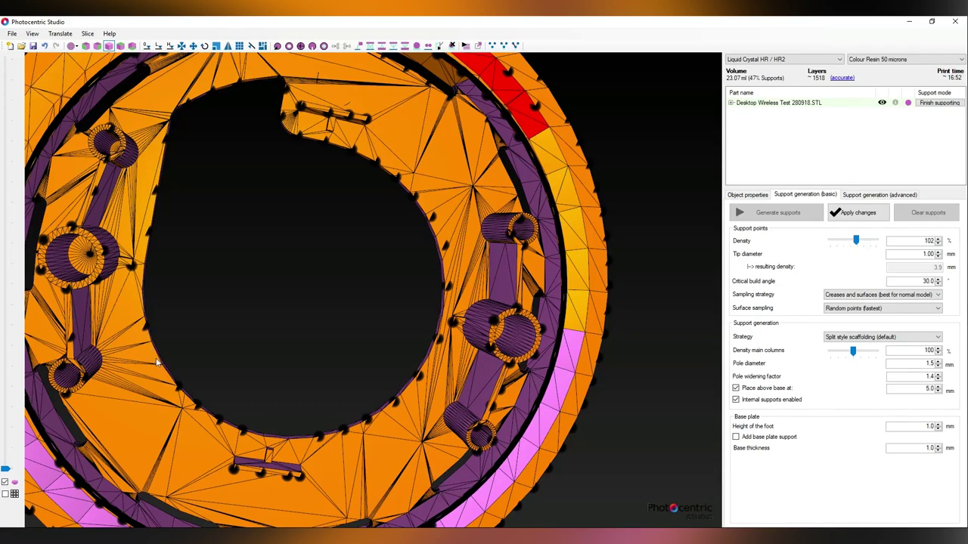
scroll(156, 363, "down", 4)
scroll(402, 283, "up", 3)
Fill the gap between support points on the red overhang band and add points near the ring's upper slots.
right_click_drag(403, 284, 335, 273)
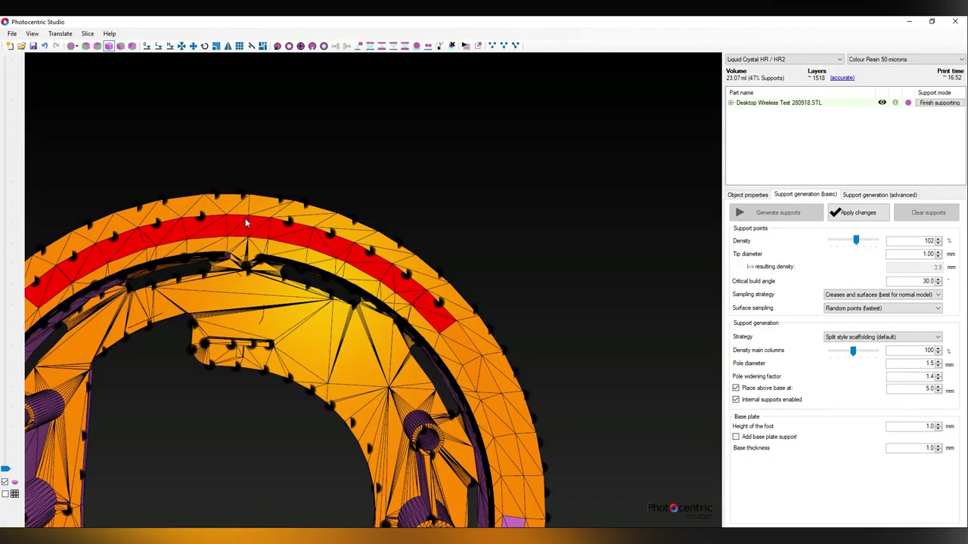
right_click_drag(249, 243, 360, 361)
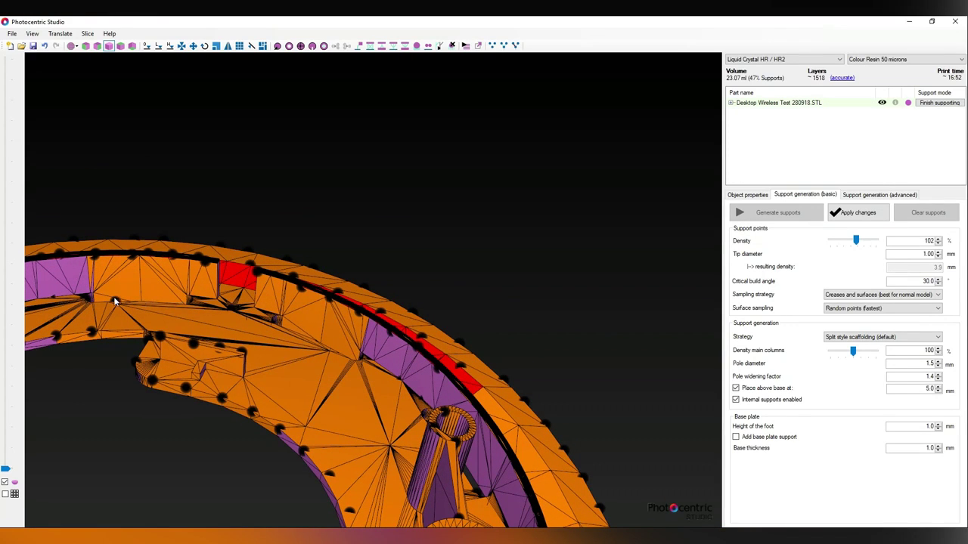
right_click_drag(141, 312, 380, 295)
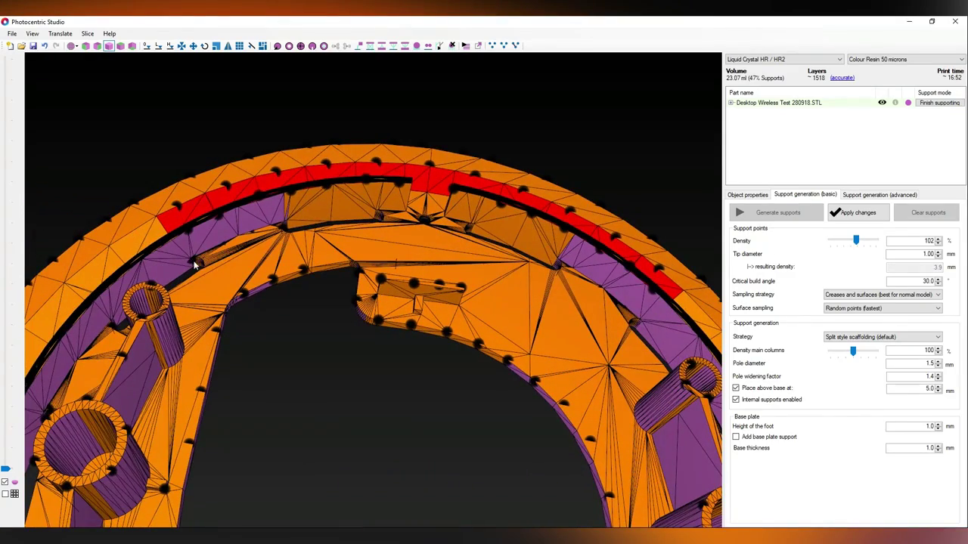
right_click_drag(203, 263, 226, 293)
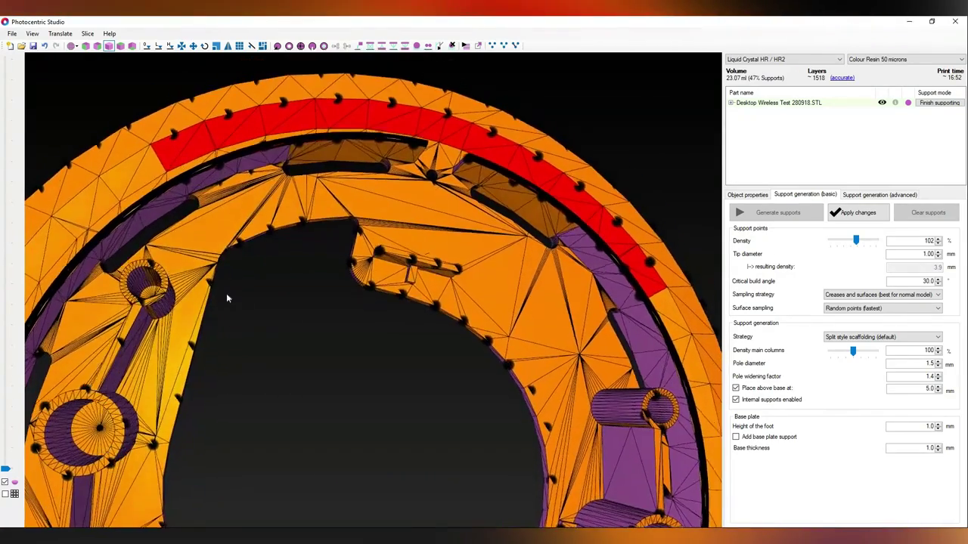
Switch the model display to solid shading without mesh edges and bring the small hole near the upper slots into view.
left_click(109, 45)
left_click(80, 55)
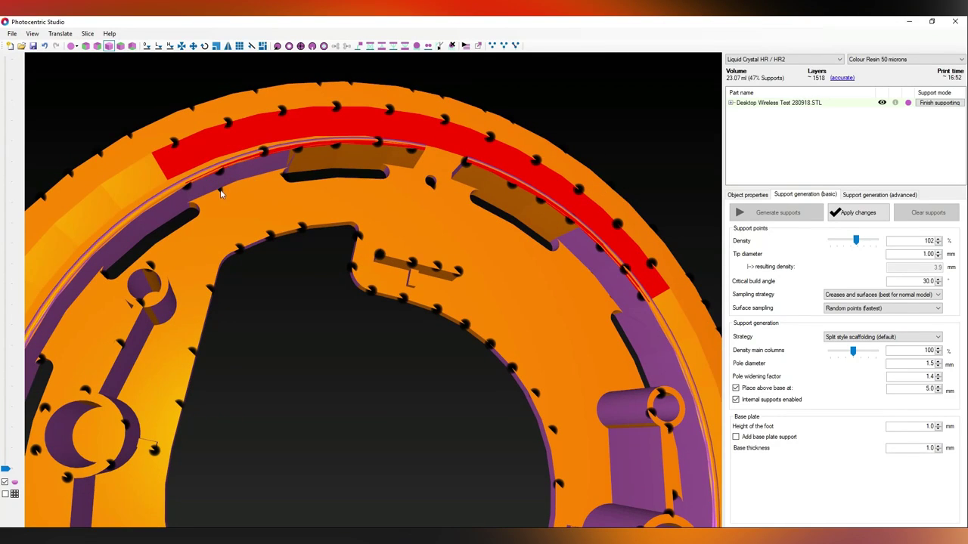
middle_click_drag(563, 409, 538, 376)
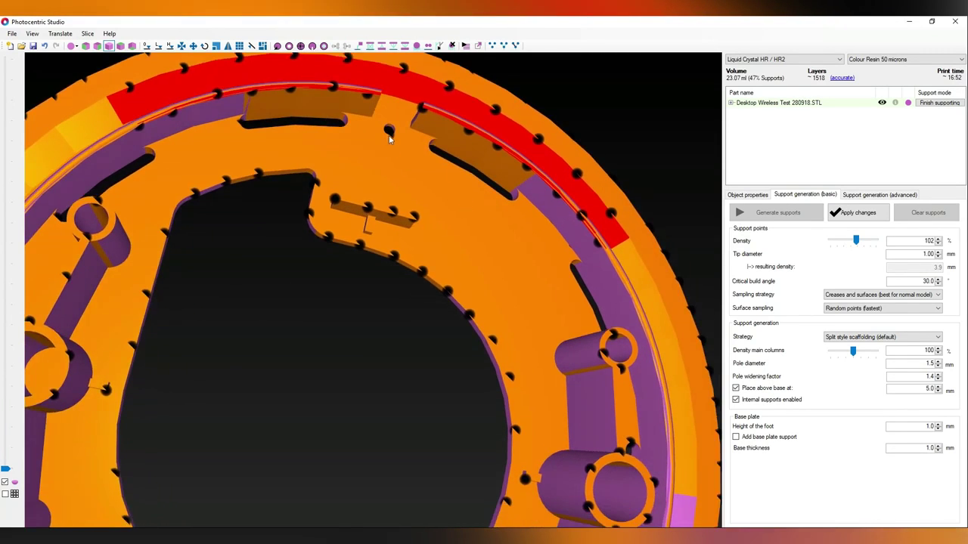
Add support points along the ring's thin inner rim, beside the bosses and slots between the purple outer band and the upper slots.
right_click_drag(394, 164, 365, 223)
right_click_drag(263, 243, 261, 232)
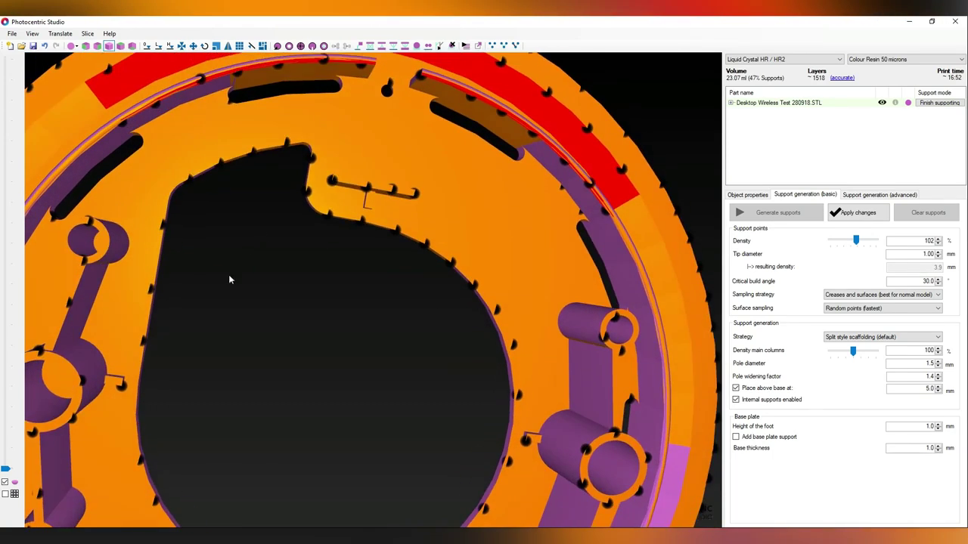
middle_click_drag(229, 278, 413, 318)
right_click_drag(413, 317, 414, 292)
scroll(414, 292, "down", 2)
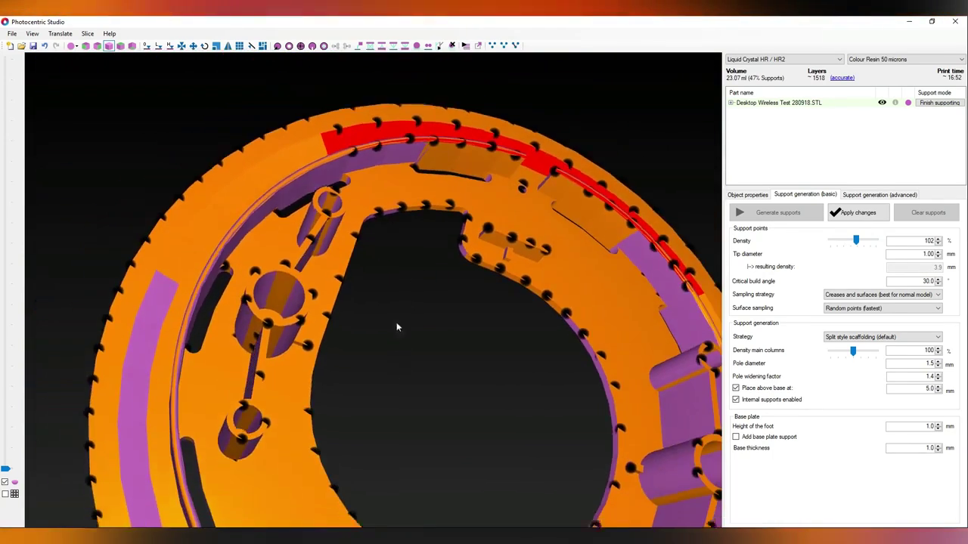
middle_click_drag(397, 326, 401, 291)
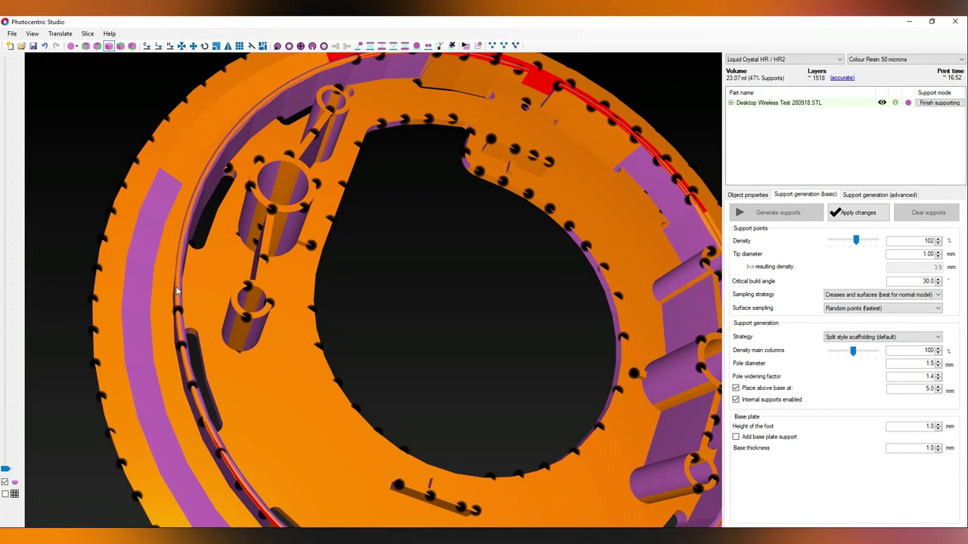
left_click(187, 229)
left_click(199, 186)
left_click(220, 150)
left_click(245, 117)
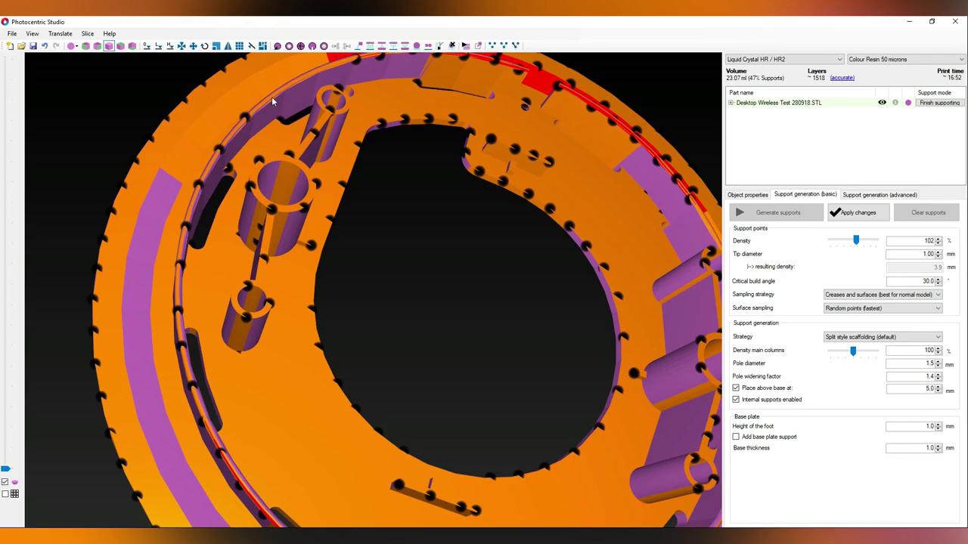
left_click(272, 99)
left_click(335, 65)
Continue the row of support points along the inner rim around its lower arc and the opposite side, up to the red band.
right_click_drag(527, 211, 366, 281)
middle_click_drag(479, 427, 463, 305)
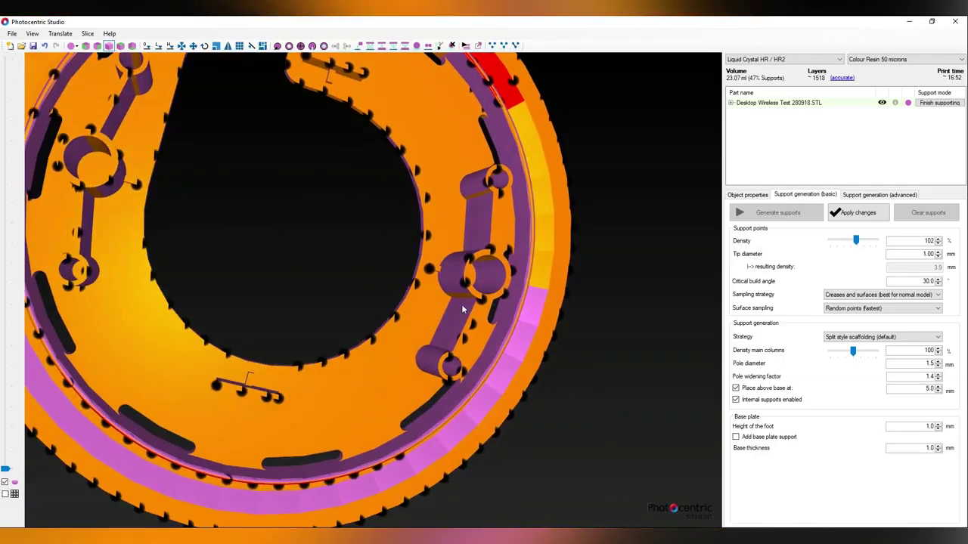
right_click_drag(444, 416, 404, 391)
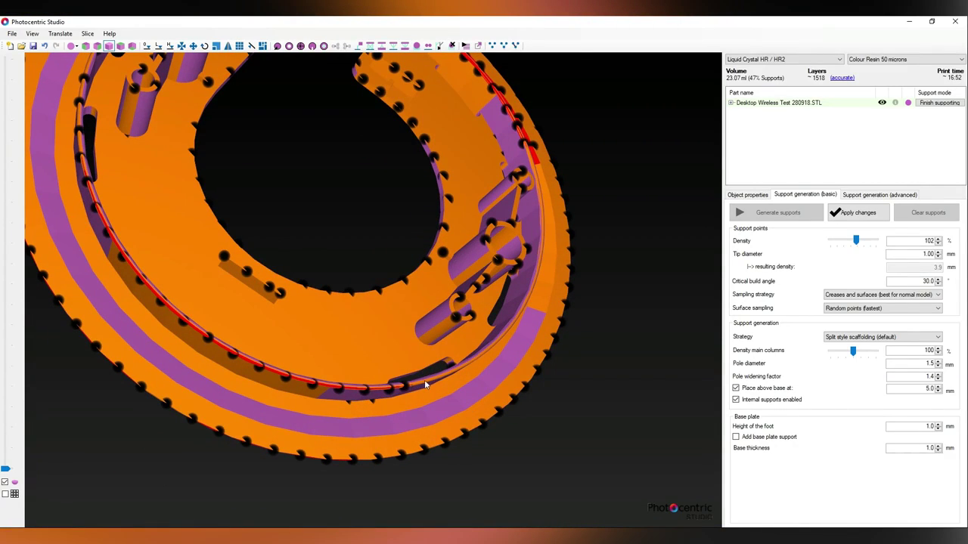
right_click_drag(488, 305, 356, 389)
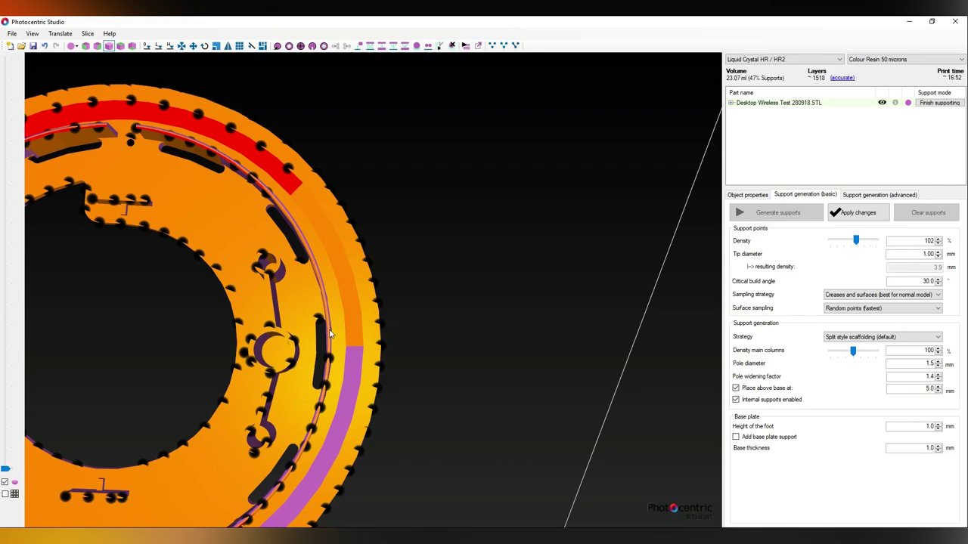
scroll(330, 334, "up", 3)
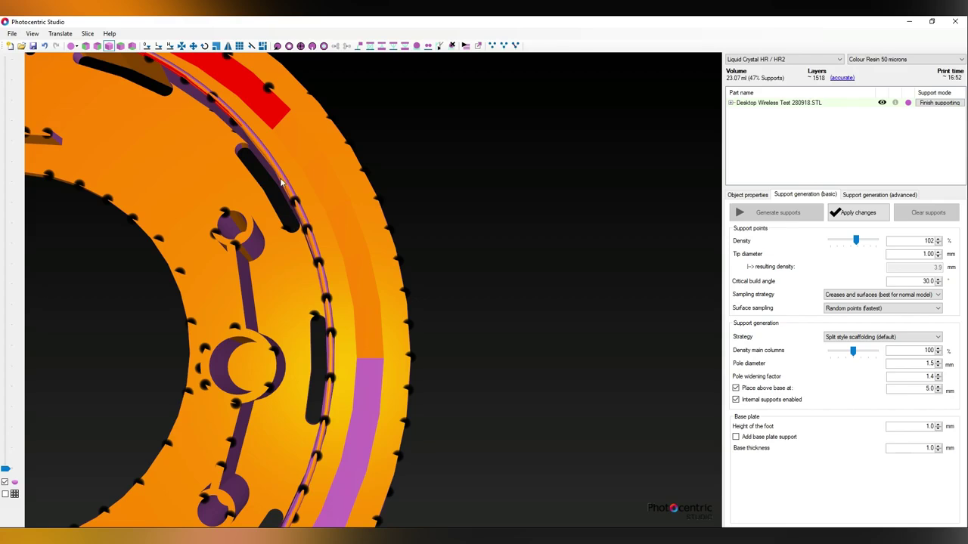
scroll(149, 245, "down", 2)
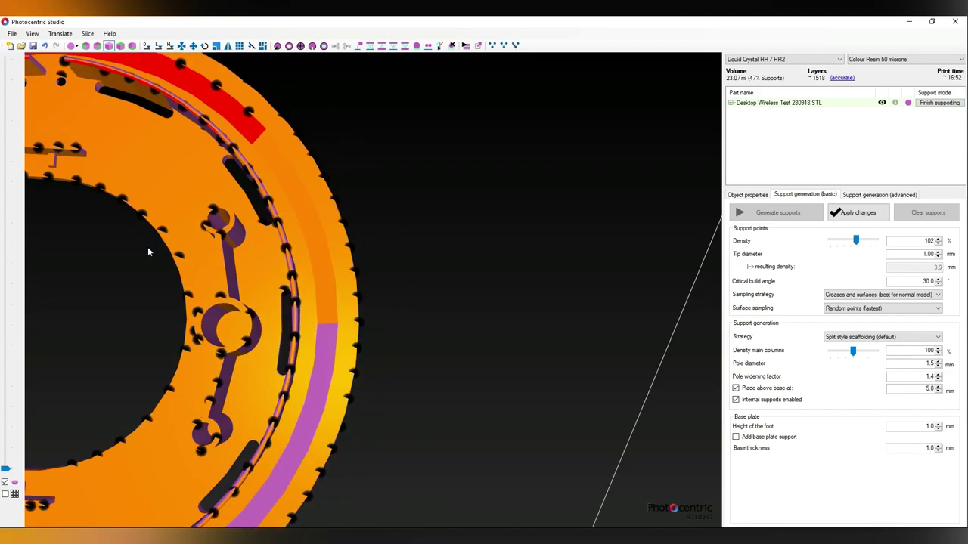
Check the support points around the whole ring, apply the edits and regenerate the support structure.
middle_click_drag(147, 247, 418, 287)
right_click_drag(370, 351, 369, 348)
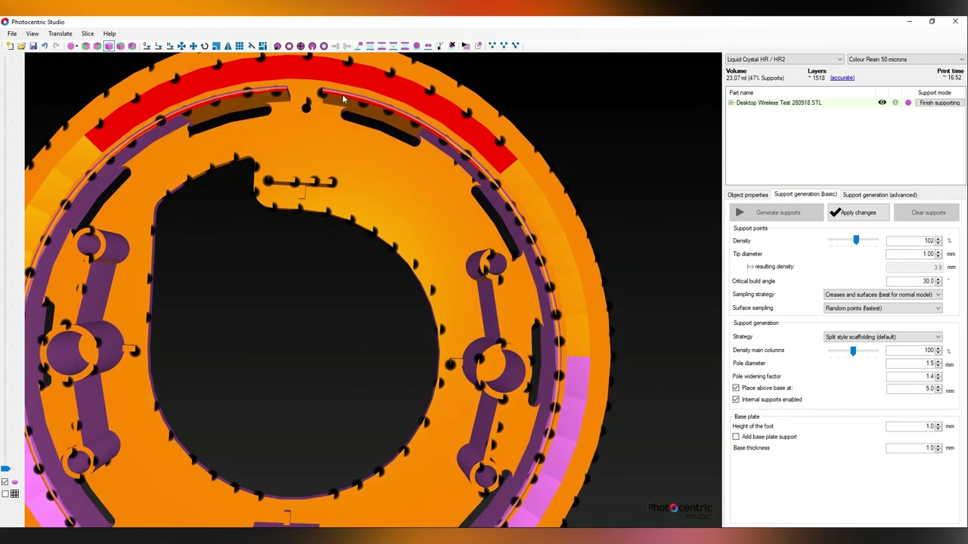
right_click_drag(297, 223, 295, 216)
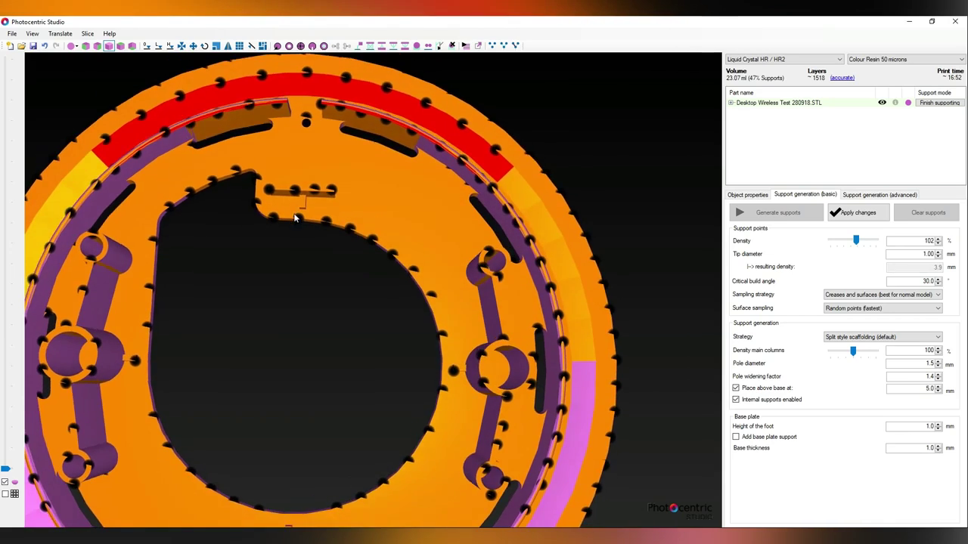
right_click_drag(335, 356, 341, 255)
left_click(849, 215)
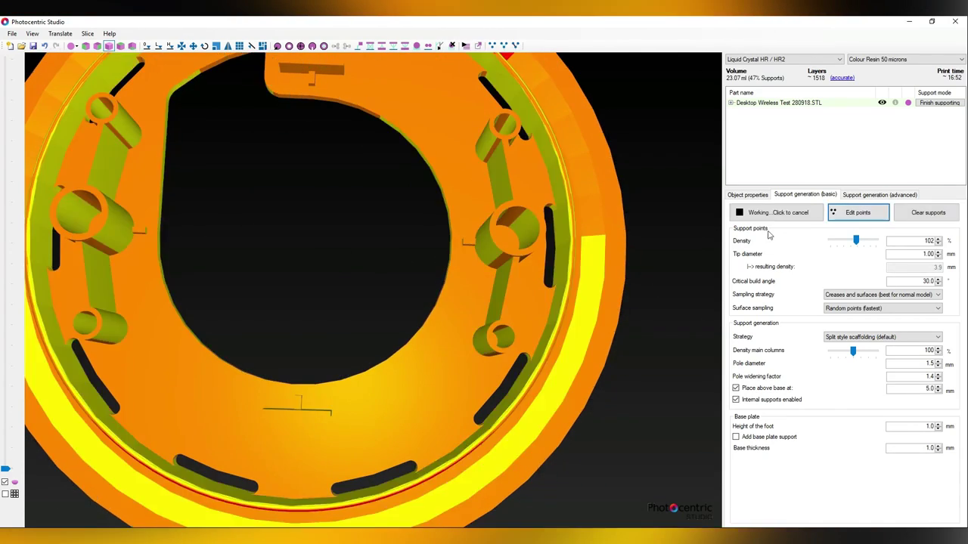
scroll(654, 321, "down", 3)
right_click_drag(654, 322, 630, 291)
scroll(629, 292, "up", 8)
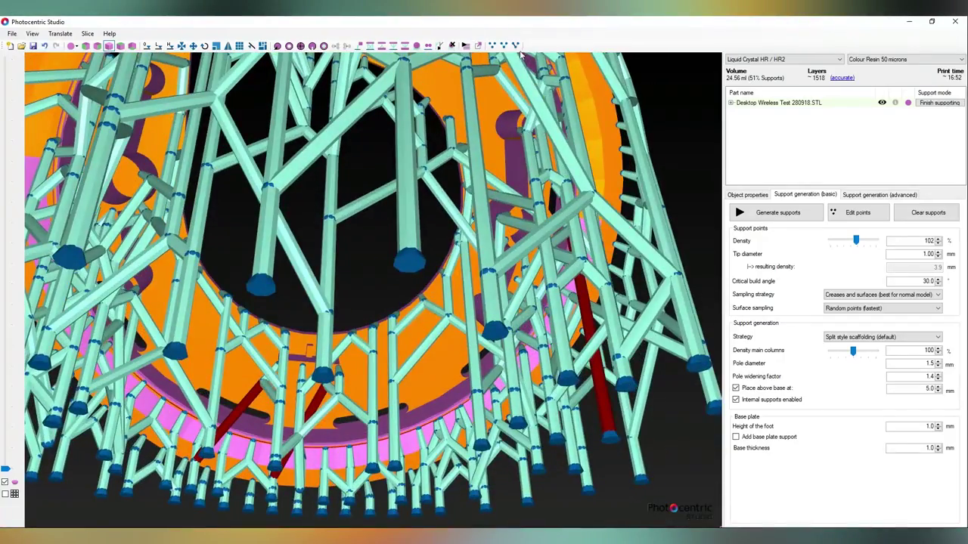
Show the supports as thin lines to locate the red ones, reopen support point editing and regenerate the supports.
left_click(515, 45)
right_click_drag(524, 200, 506, 235)
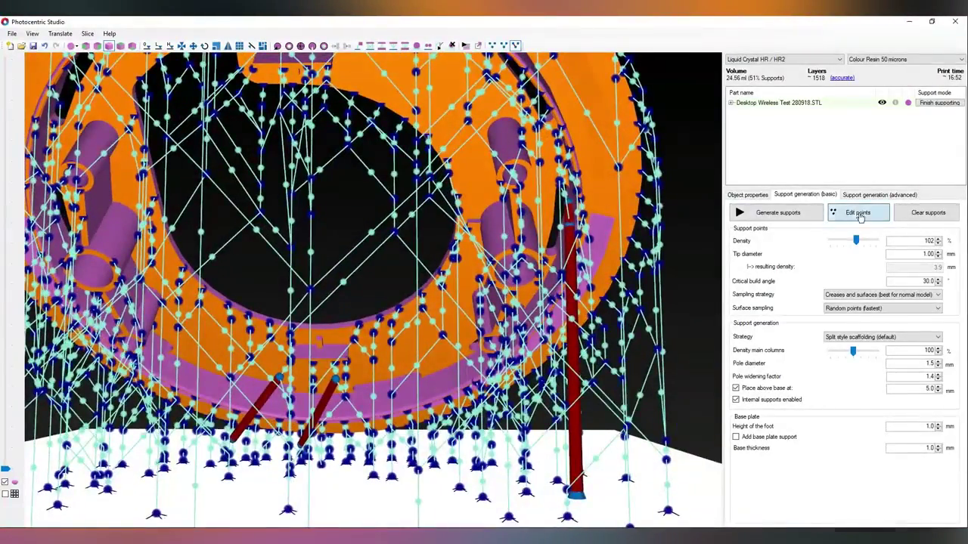
left_click(857, 212)
right_click_drag(598, 192, 557, 191)
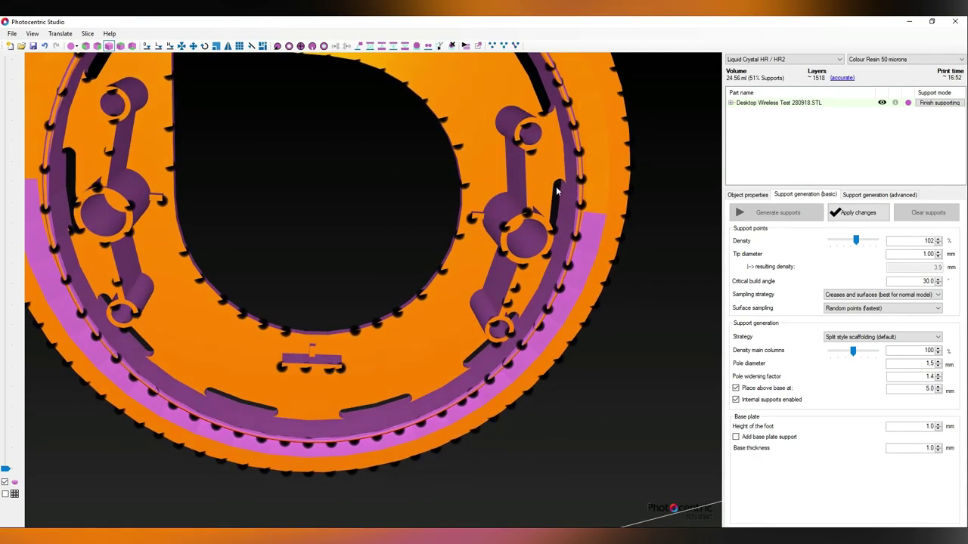
left_click(858, 212)
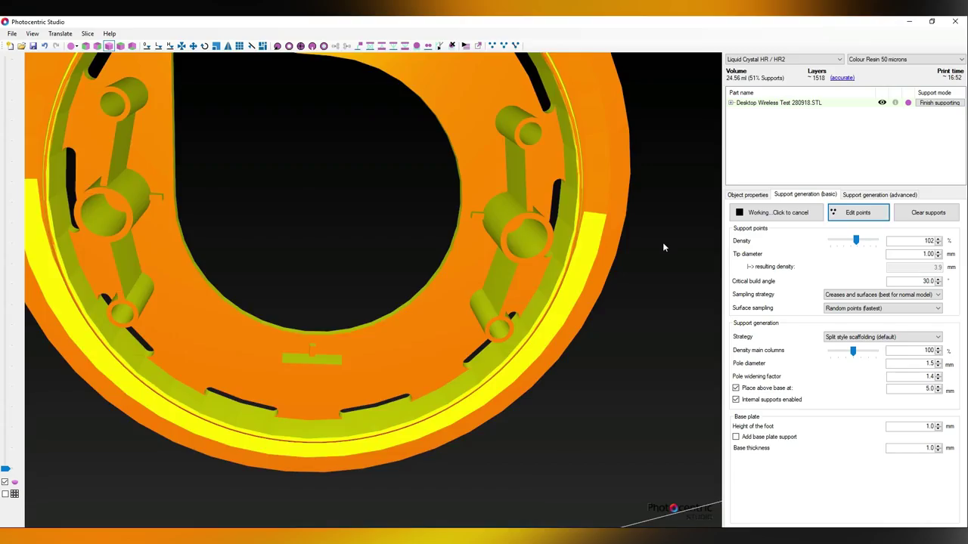
Select the short slanted support among the pillars near the ring's lower edge, lower it slightly along the vertical axis and check its fit.
right_click_drag(662, 242, 191, 342)
right_click_drag(220, 307, 289, 310)
left_click(300, 391)
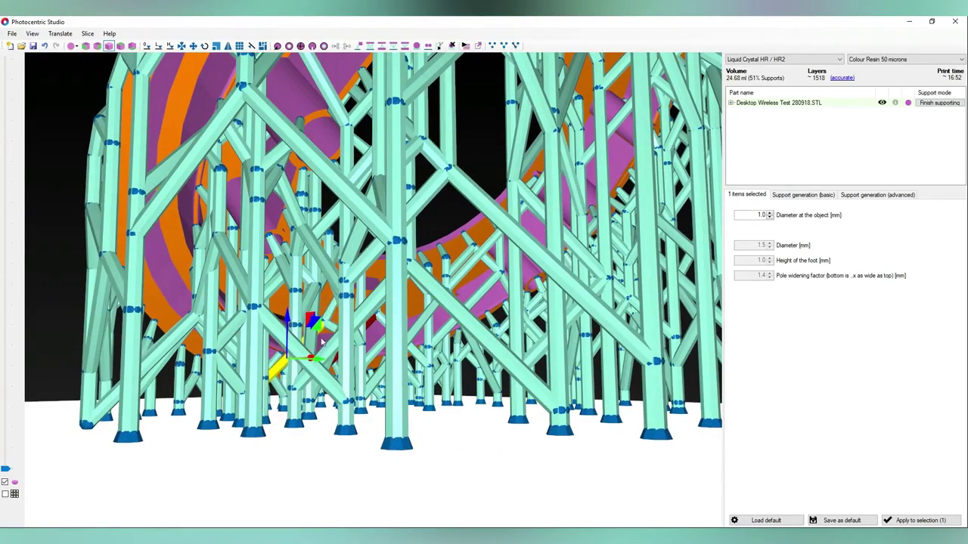
right_click_drag(322, 343, 406, 369)
left_click(401, 369)
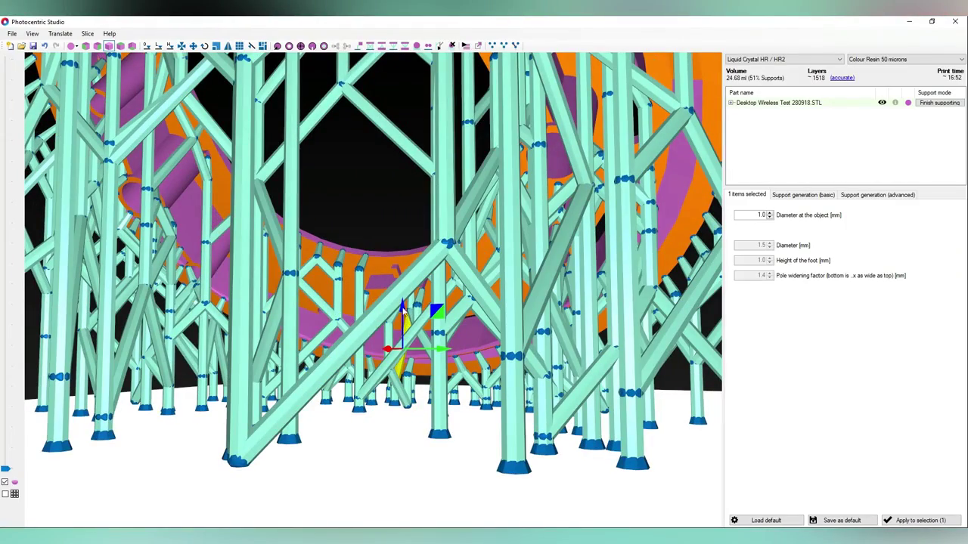
left_click_drag(402, 310, 420, 350)
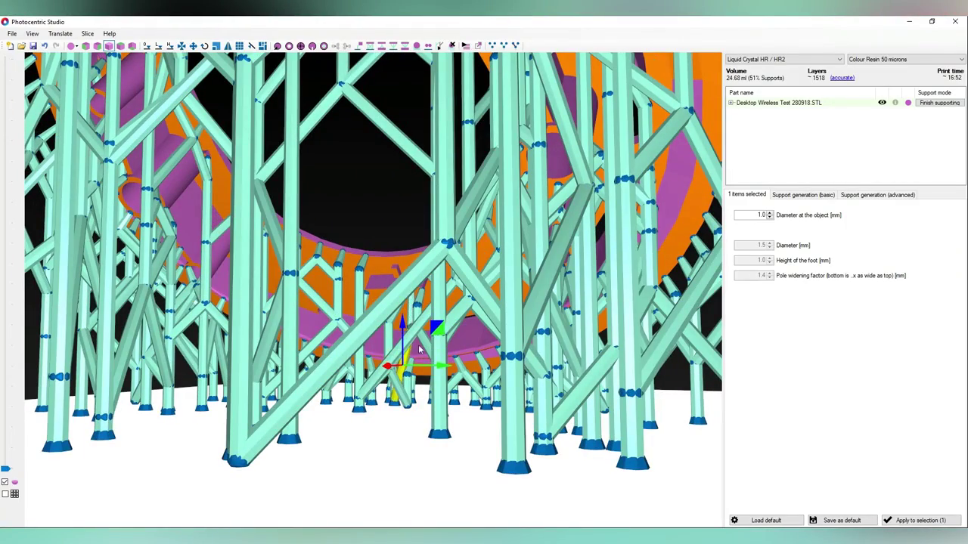
right_click_drag(418, 344, 382, 331)
scroll(469, 345, "up", 4)
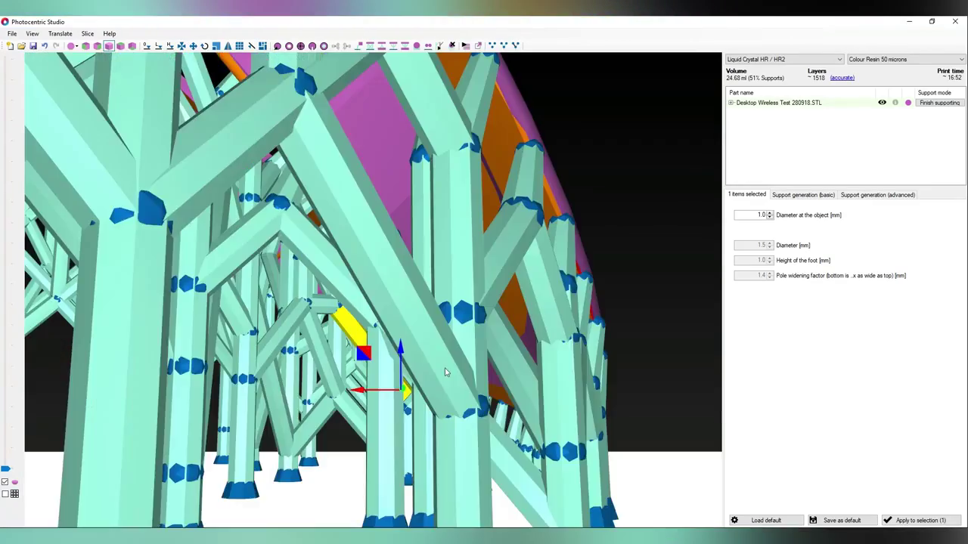
scroll(452, 374, "up", 6)
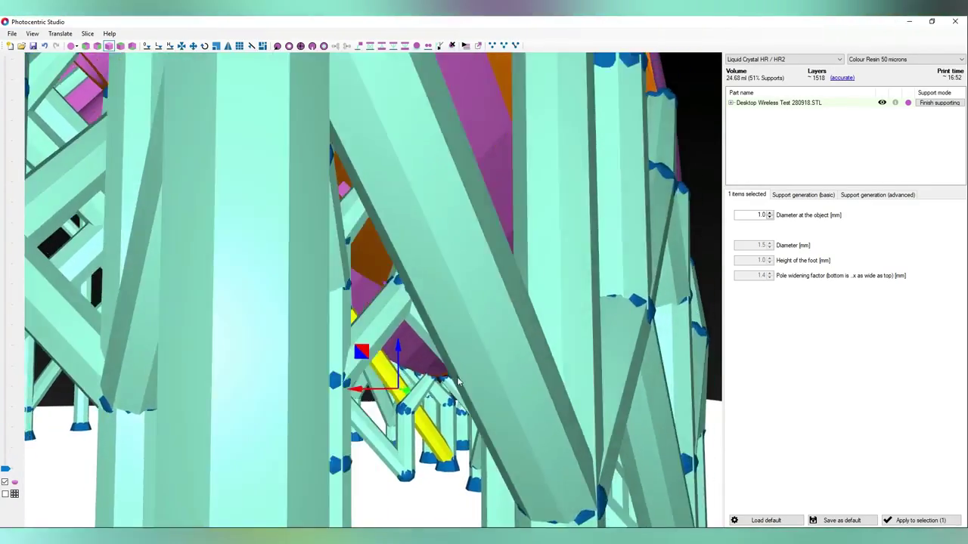
scroll(457, 382, "down", 4)
scroll(582, 348, "down", 5)
right_click_drag(590, 341, 469, 348)
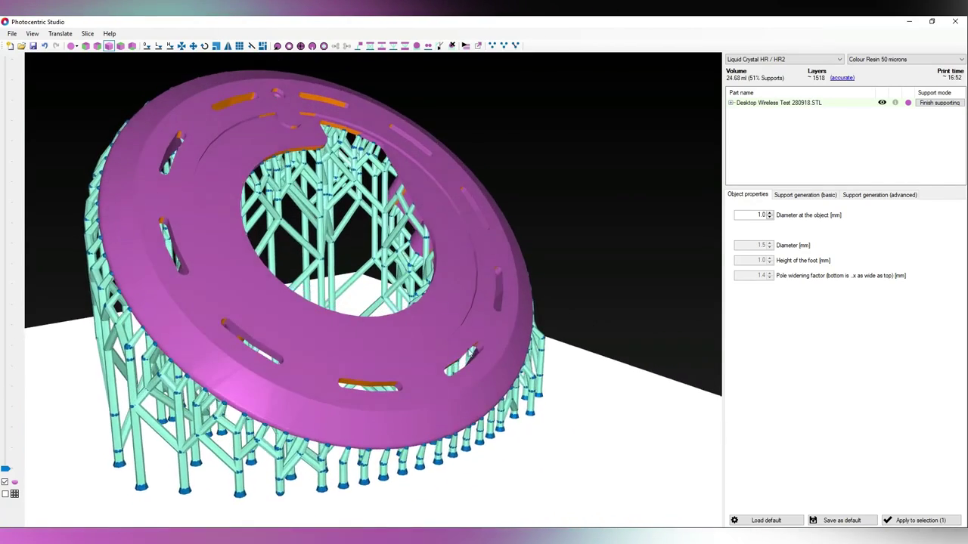
Slice the supported part with the print job folder named "Desctop Wirless Test 50um".
right_click_drag(568, 286, 592, 331)
left_click(465, 46)
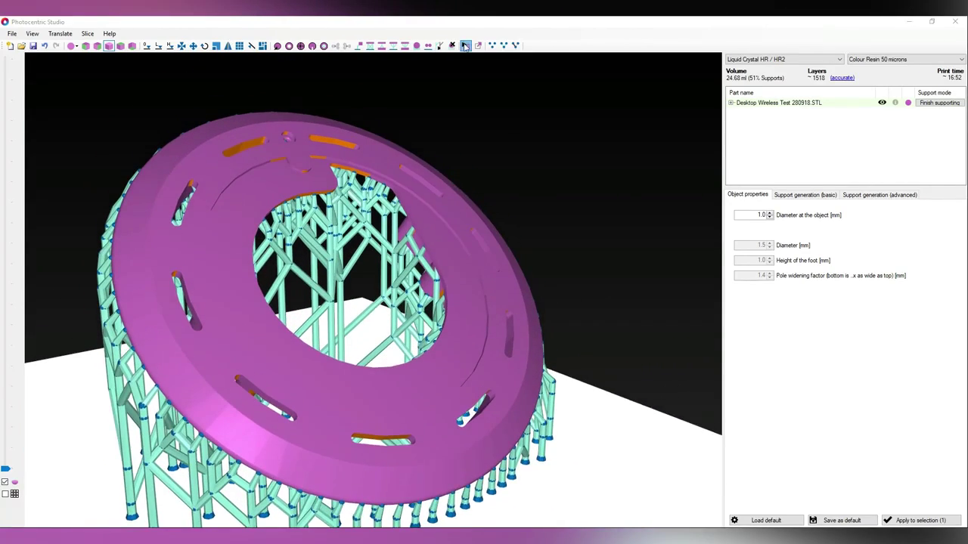
left_click(497, 374)
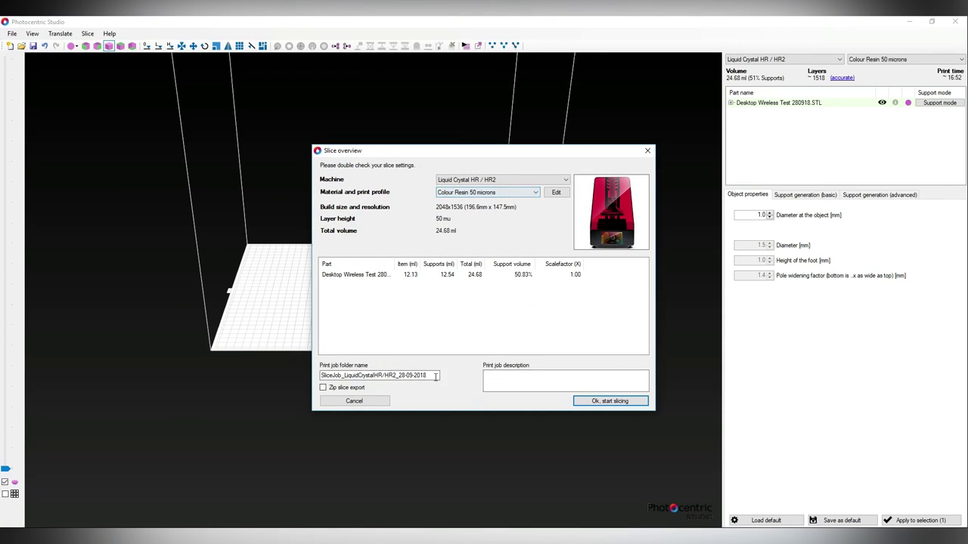
left_click_drag(436, 375, 320, 375)
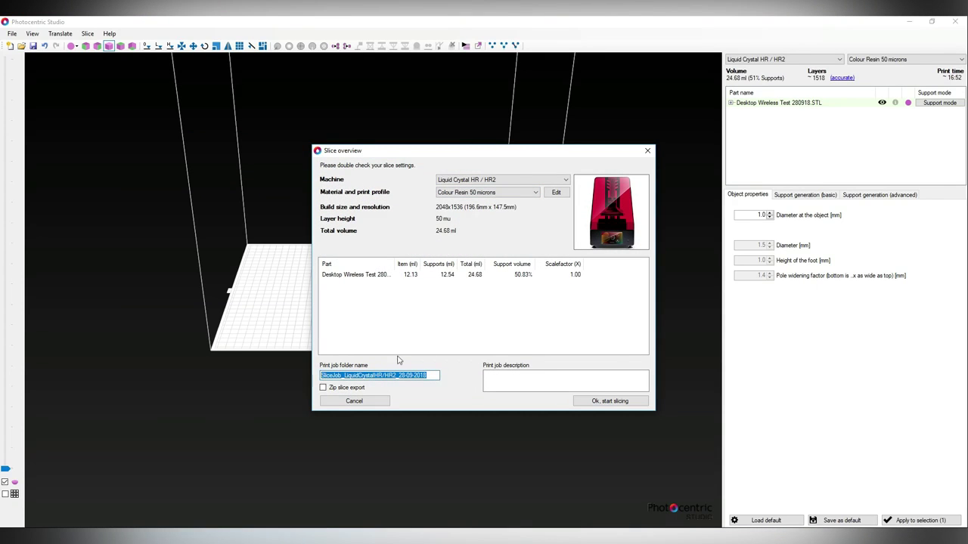
type("Desctop Wirless Test 50um")
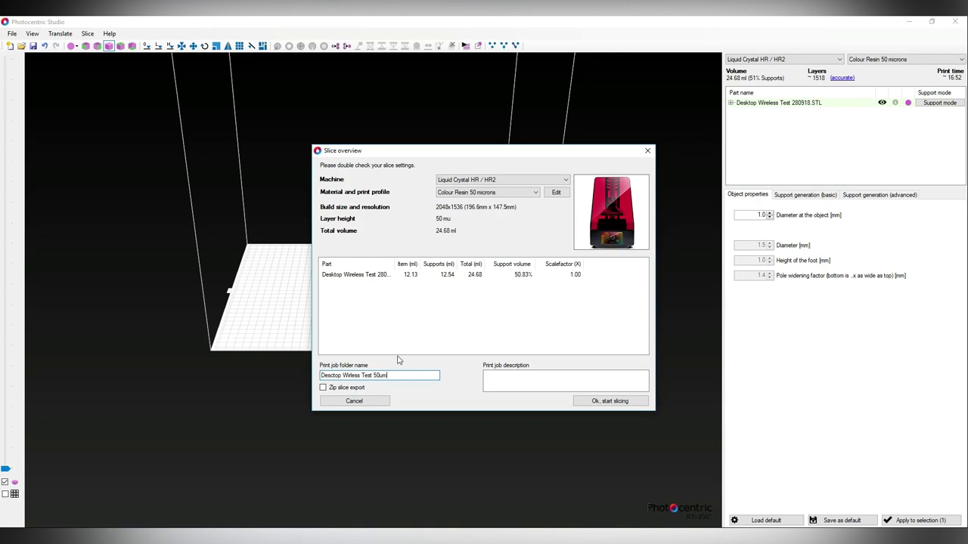
left_click(606, 401)
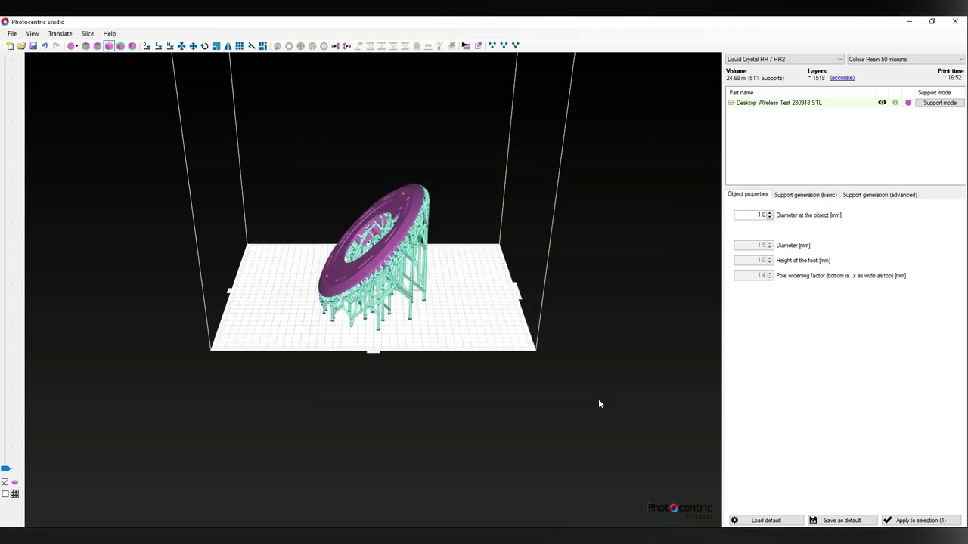